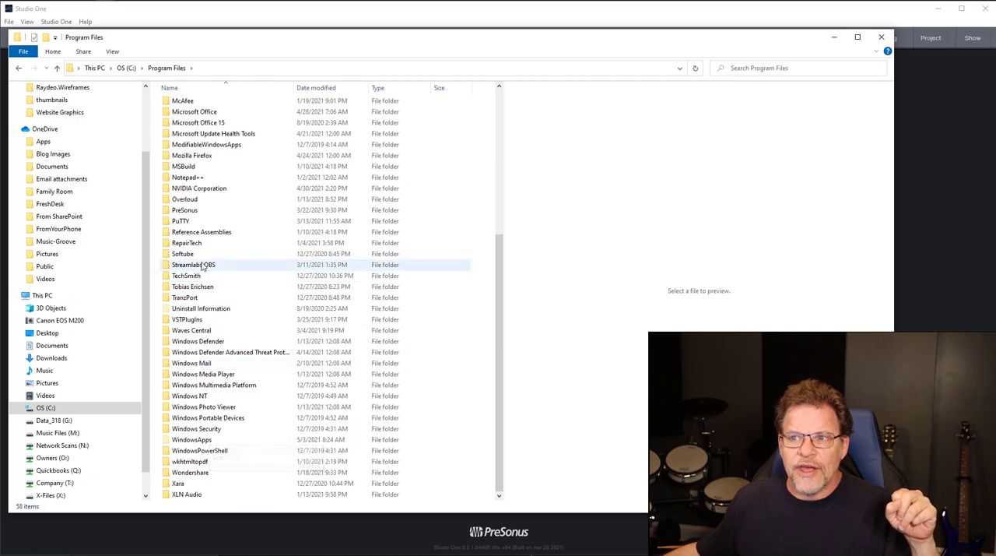
- Locate colortoolbar_250a.zip in the PreSonus\Studio One 5\Scripts folder under Program Files and select it
click(192, 213)
double_click(193, 213)
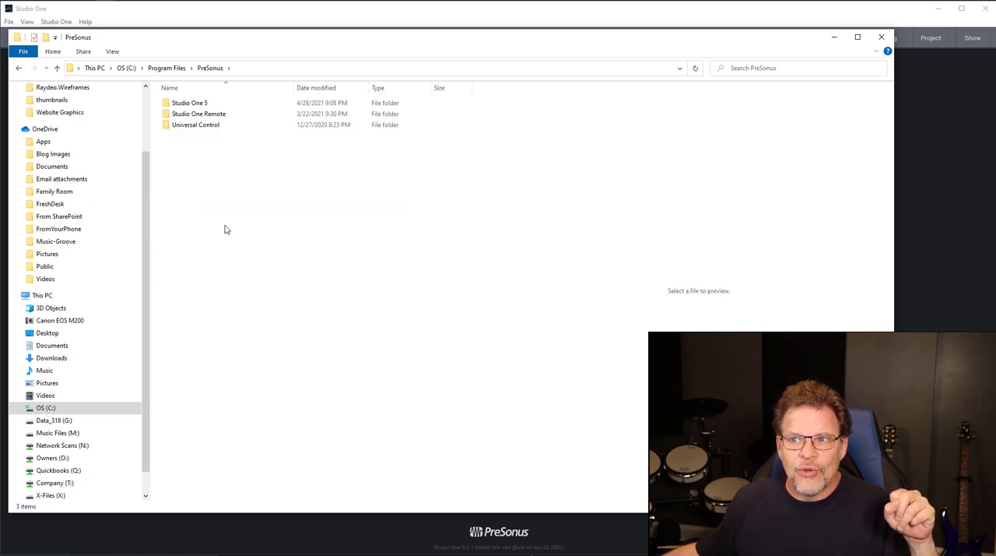
double_click(194, 103)
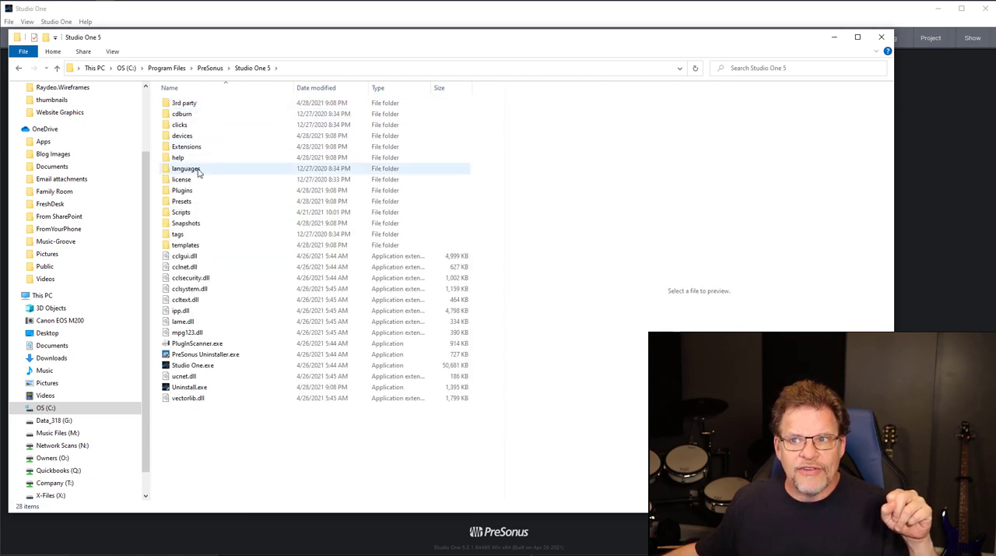
double_click(182, 213)
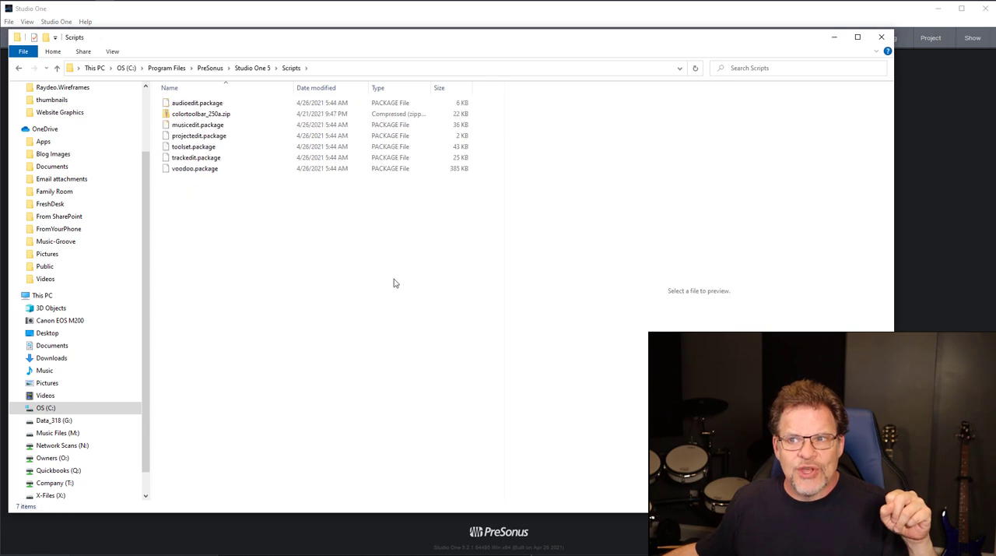
click(201, 113)
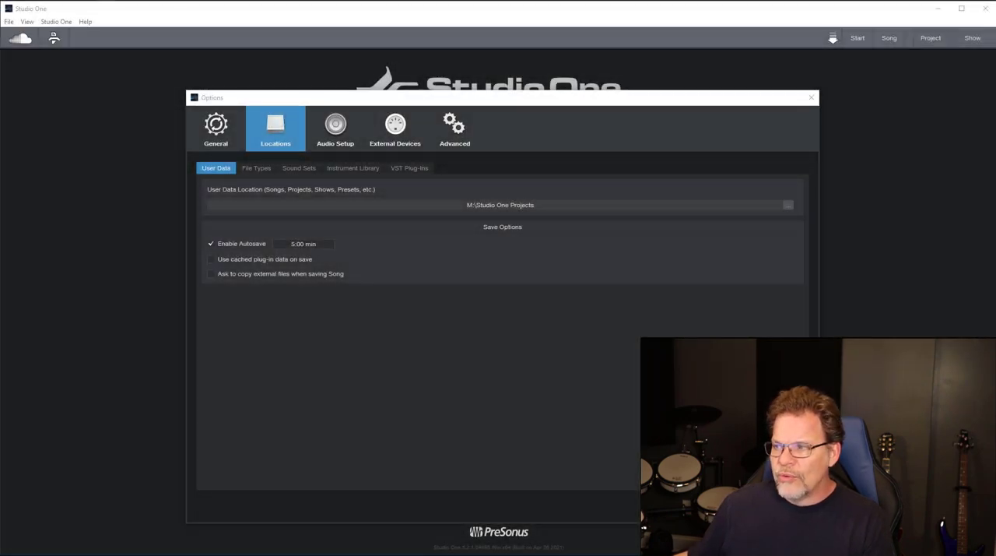
- Create a new song from the Scratchpad v5 user template and show the Color Toolbar
click(640, 365)
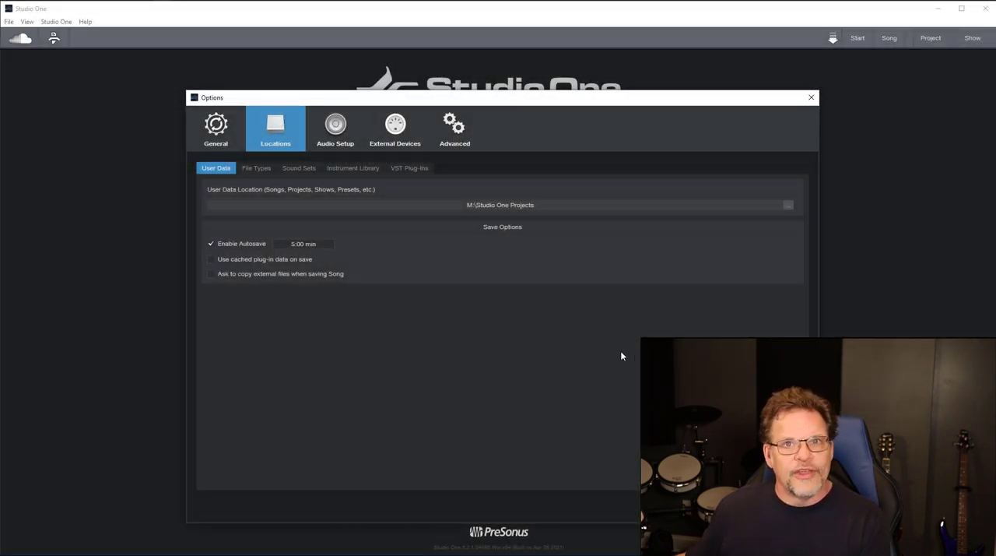
click(778, 506)
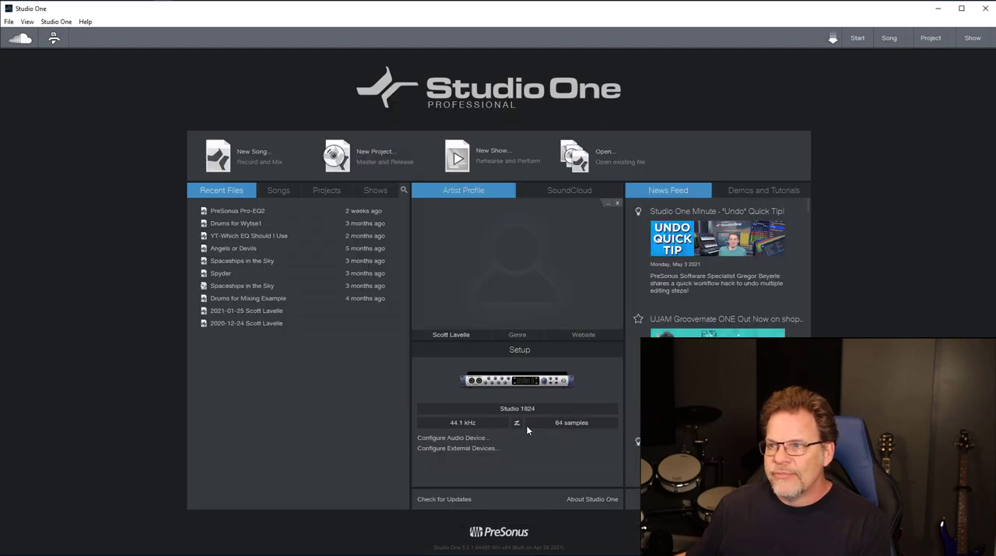
click(261, 154)
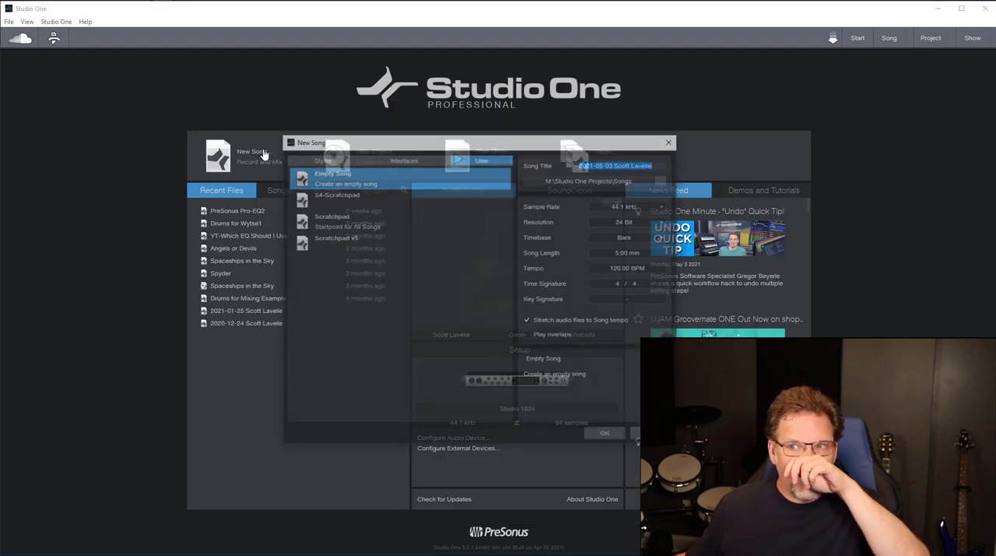
click(343, 239)
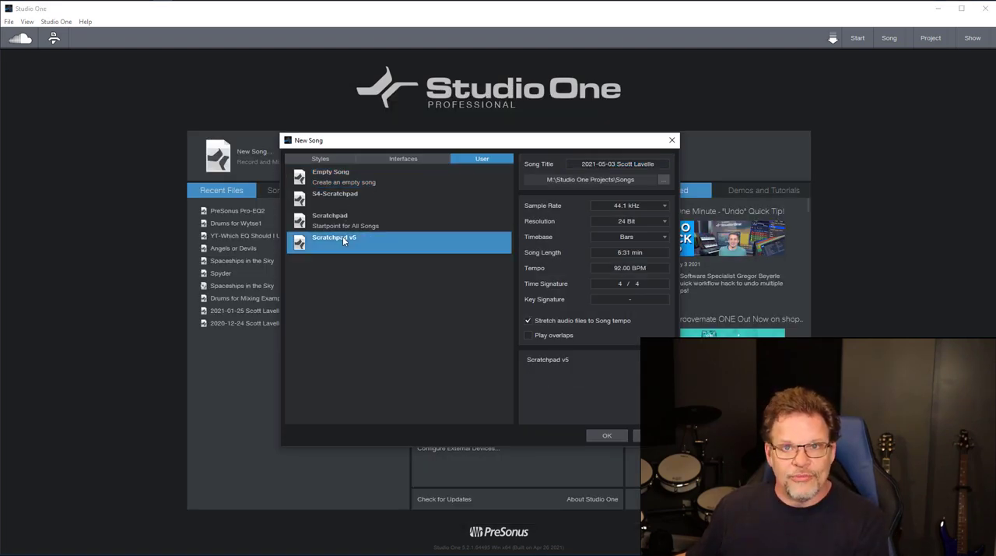
click(606, 436)
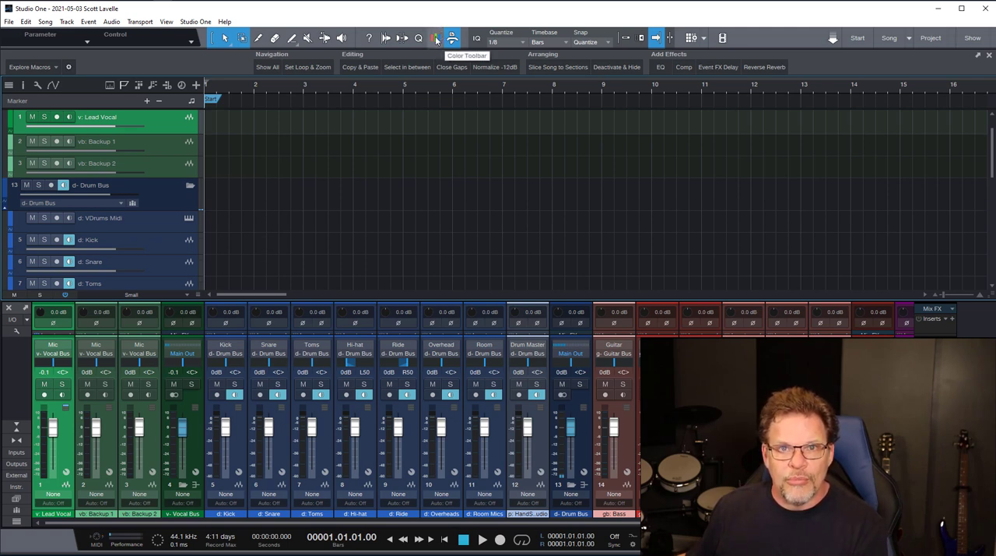
click(436, 38)
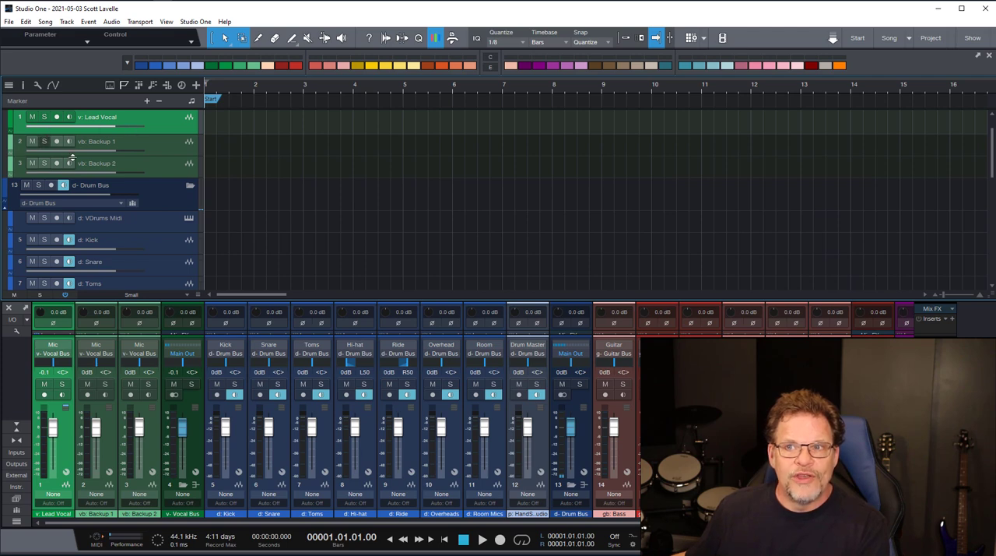
- View the built-in color palette of the vb: Backup 1 track without keeping a new color
click(10, 146)
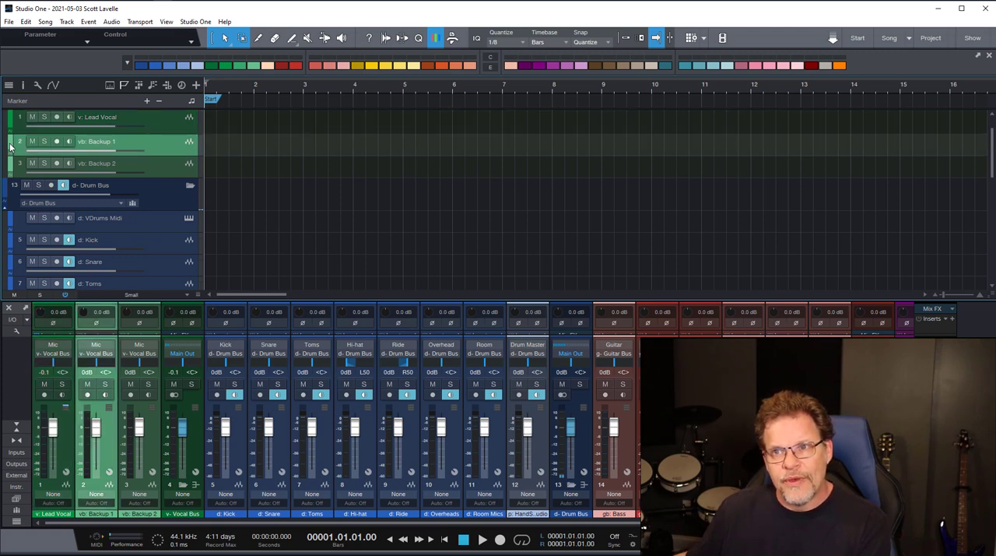
click(10, 146)
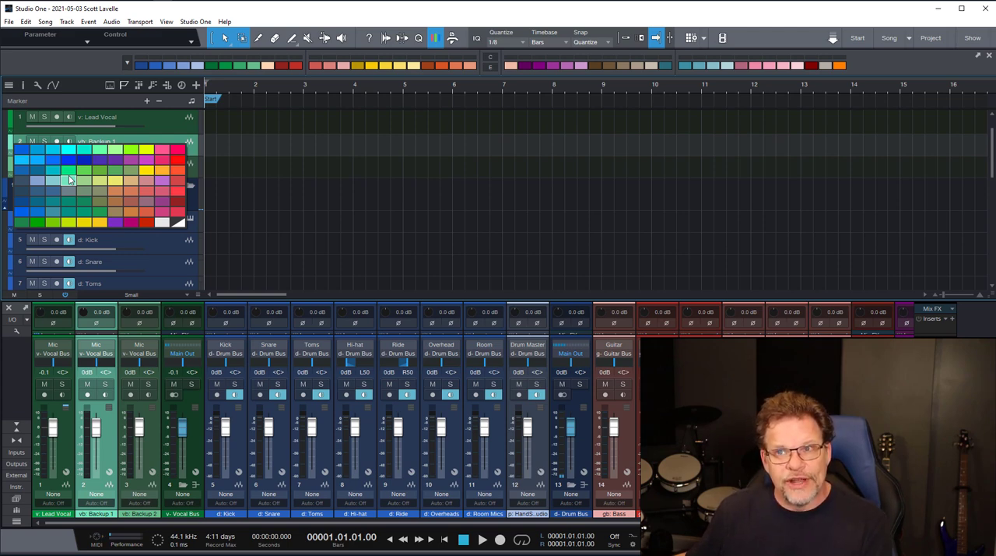
click(267, 170)
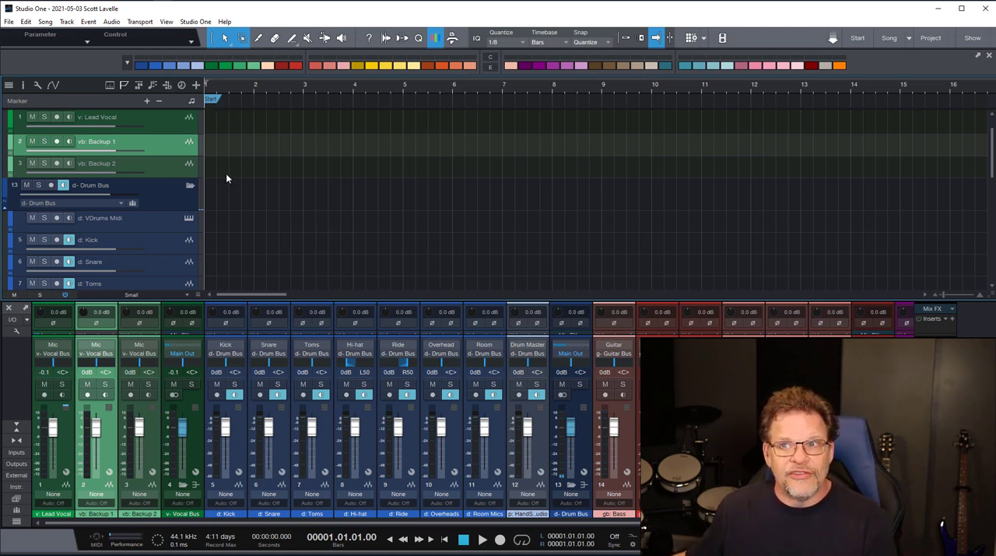
- Color the vb: Backup 2 track dark red with the Color Toolbar and enlarge the track's height
click(169, 172)
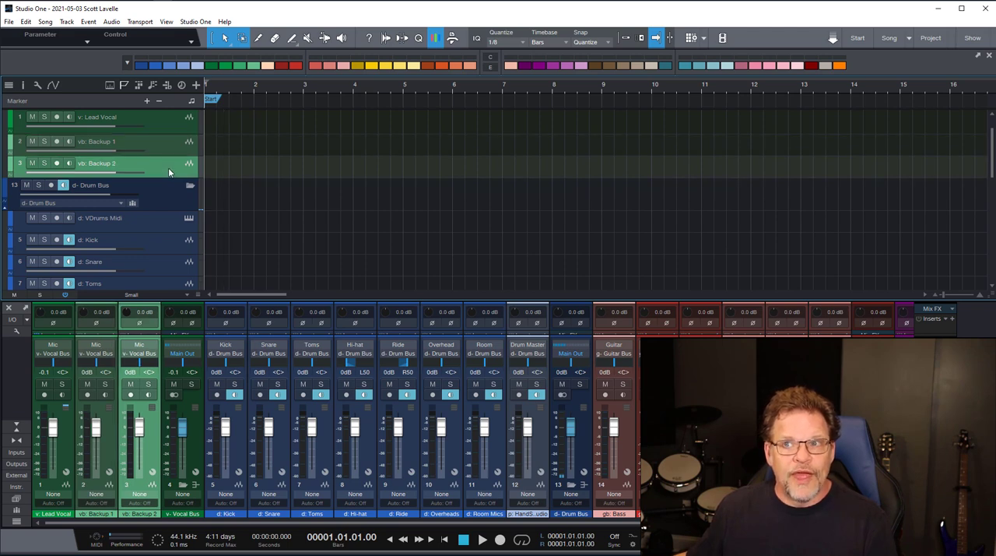
click(282, 65)
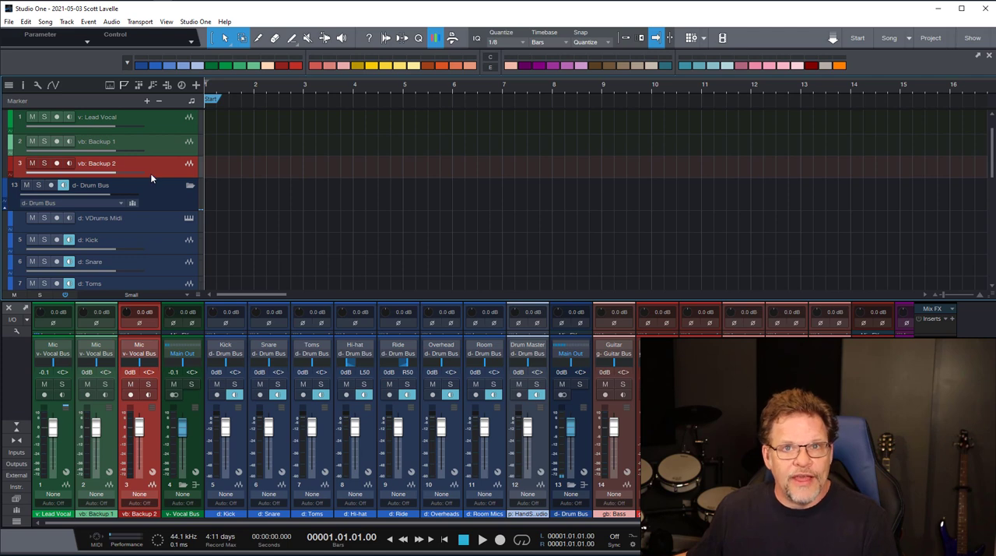
drag(151, 178, 152, 252)
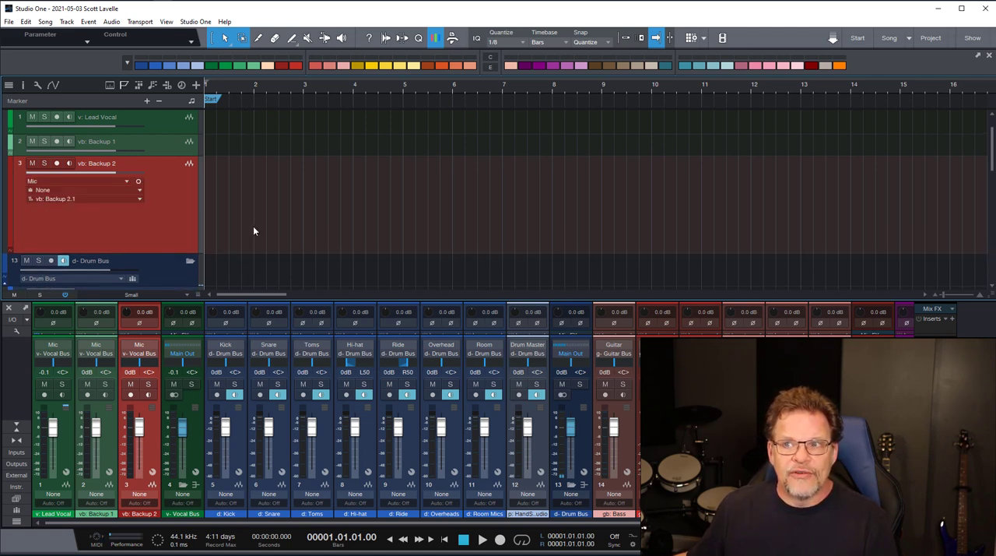
- Draw an empty event on vb: Backup 2 from bar 2 to about bar 9.5 and color it green along with its track
mouse_move(256, 228)
mouse_down()
mouse_move(308, 189)
mouse_move(850, 210)
mouse_move(624, 214)
mouse_up()
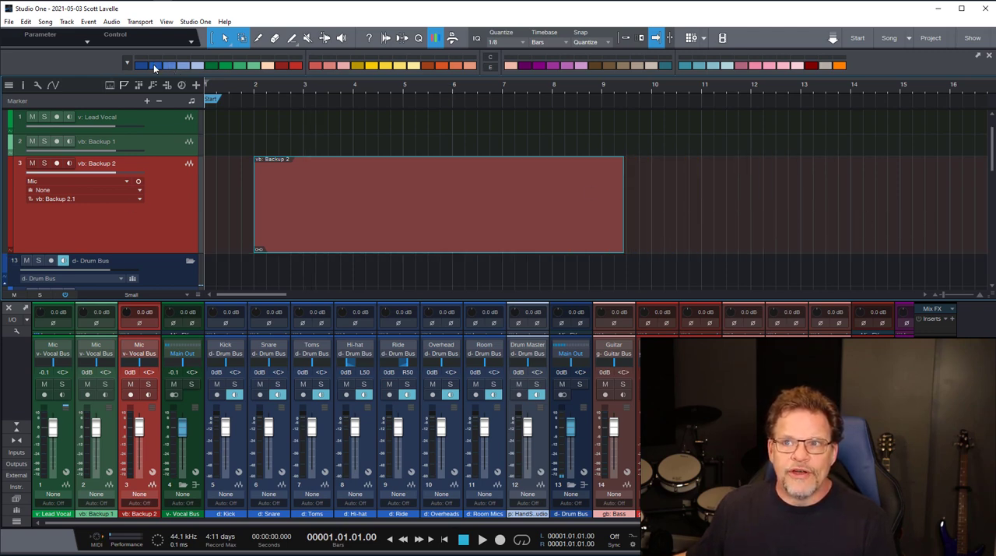
click(223, 66)
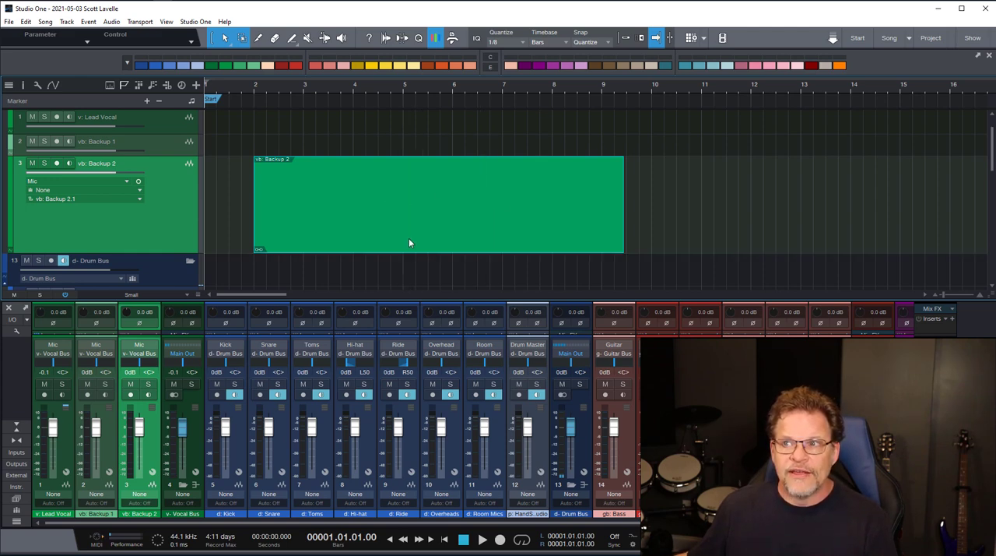
- Split the vb: Backup 2 event at about bars 5, 6, 7.5 and 9, and set the Color Toolbar to color events only
double_click(404, 196)
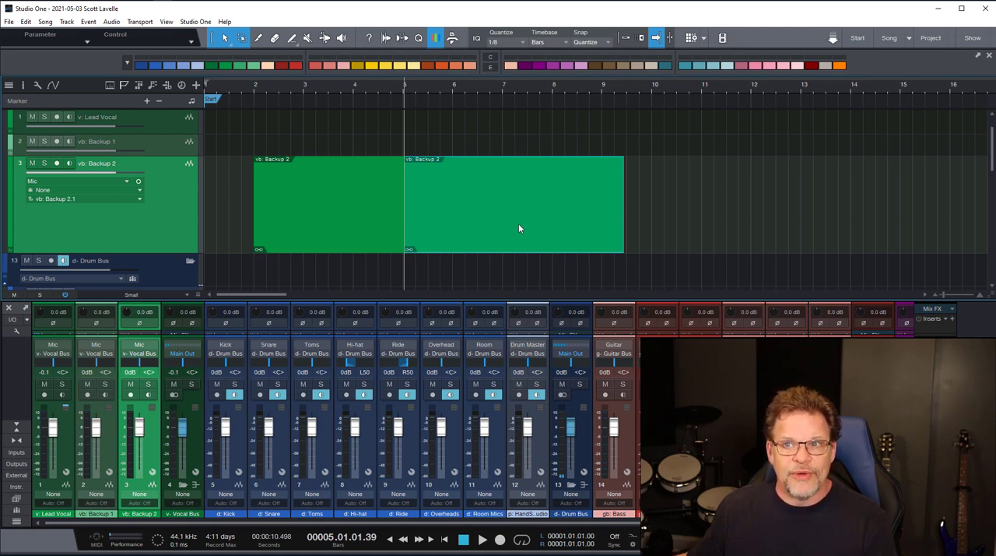
click(491, 69)
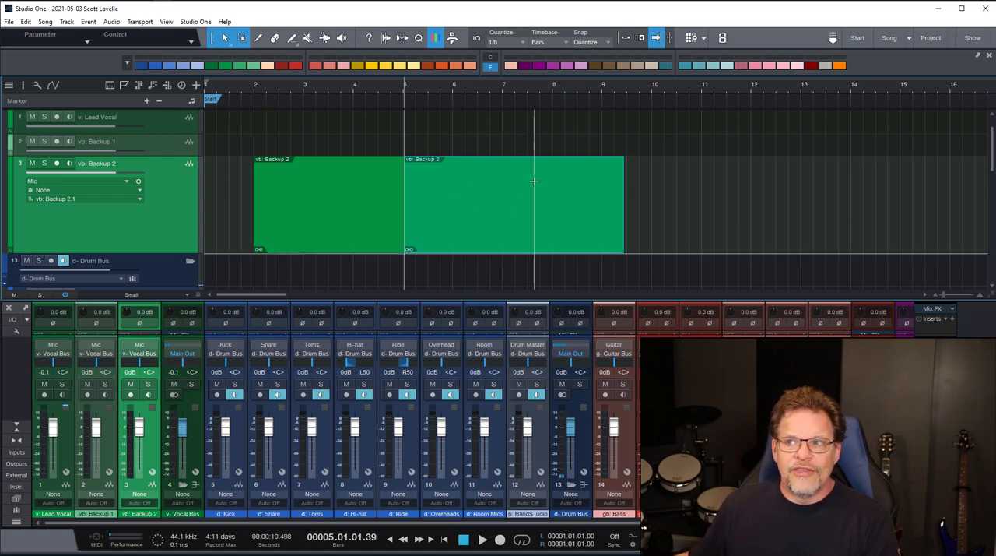
click(461, 172)
click(528, 172)
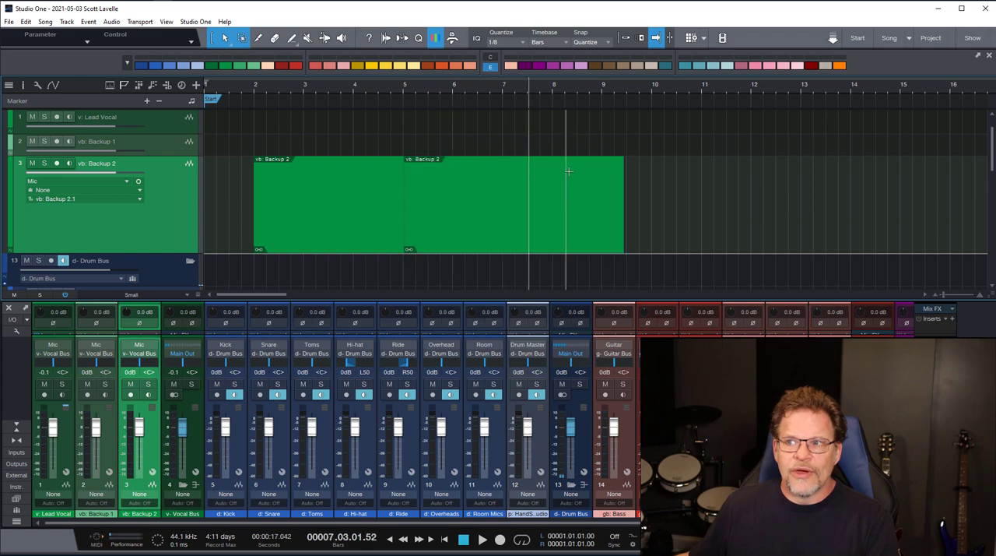
click(575, 173)
double_click(464, 176)
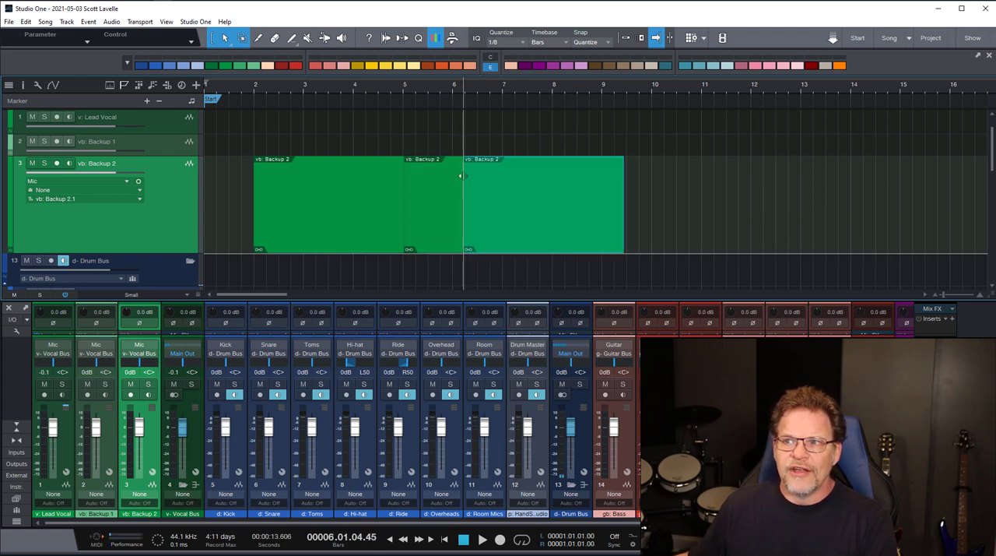
double_click(528, 176)
double_click(602, 176)
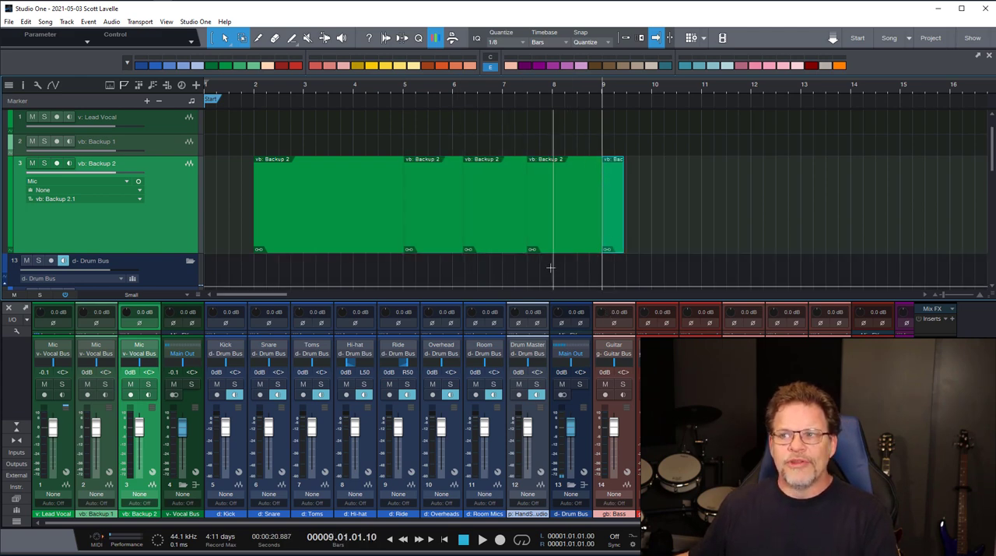
- Color the last four vb: Backup 2 event pieces in order: light blue, pink, dark red and gray
click(448, 232)
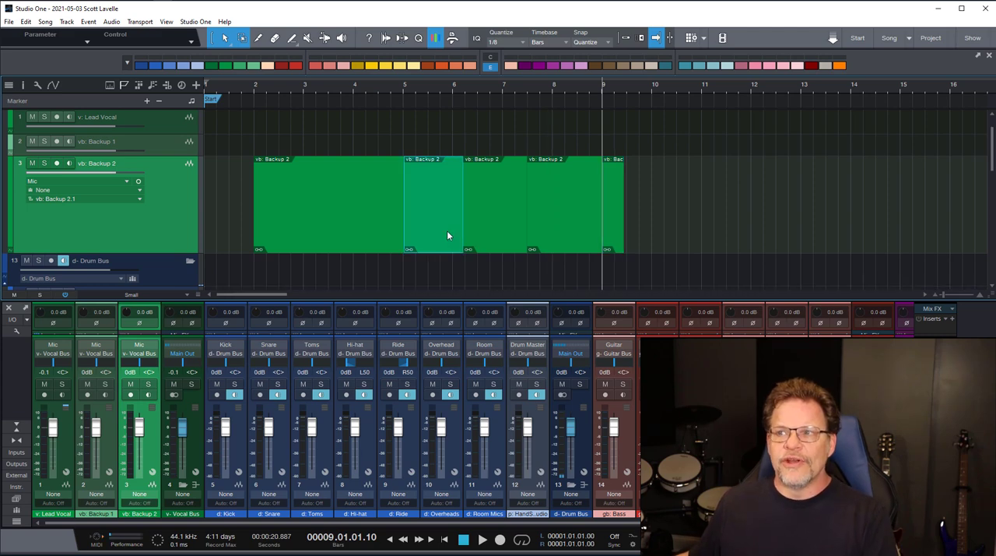
click(700, 67)
click(515, 238)
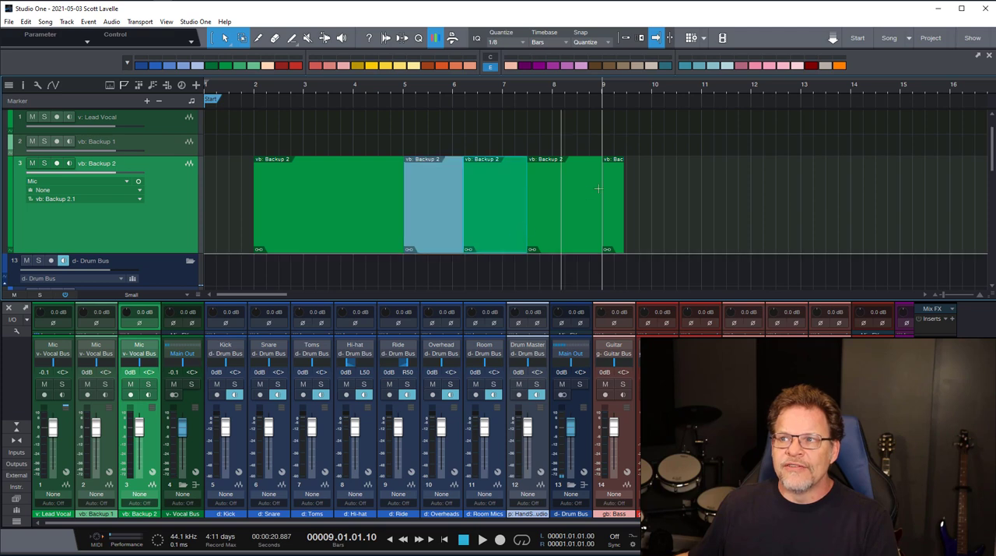
click(772, 68)
click(588, 213)
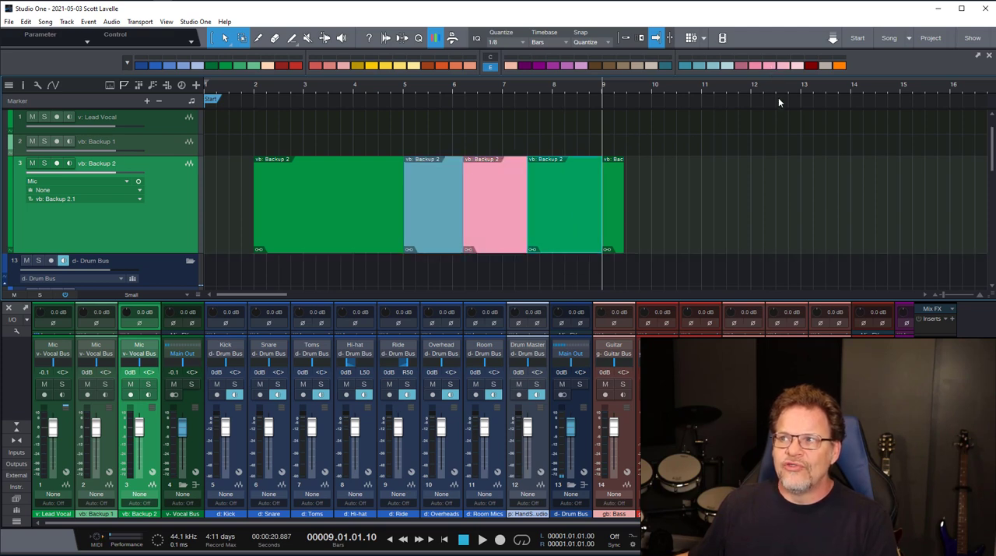
click(811, 67)
click(612, 221)
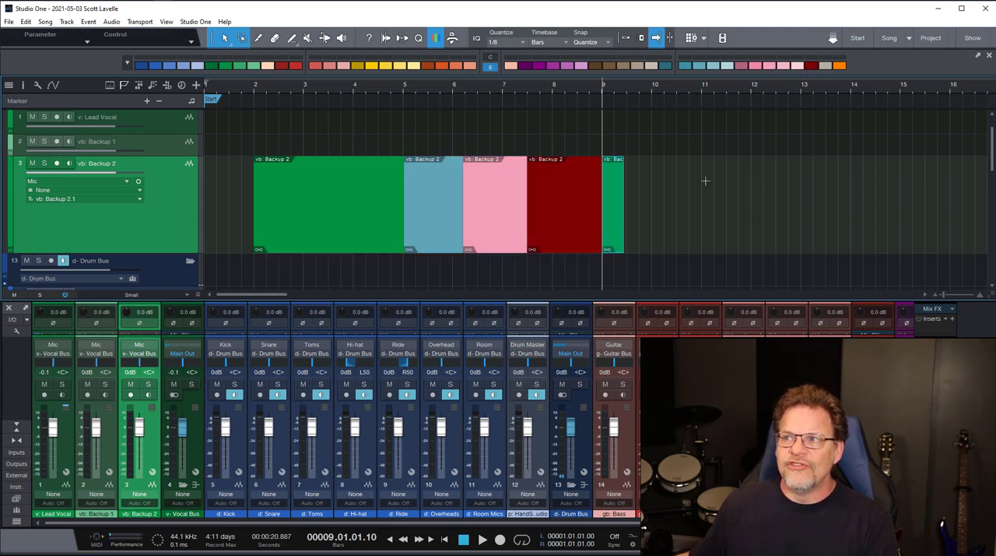
click(825, 67)
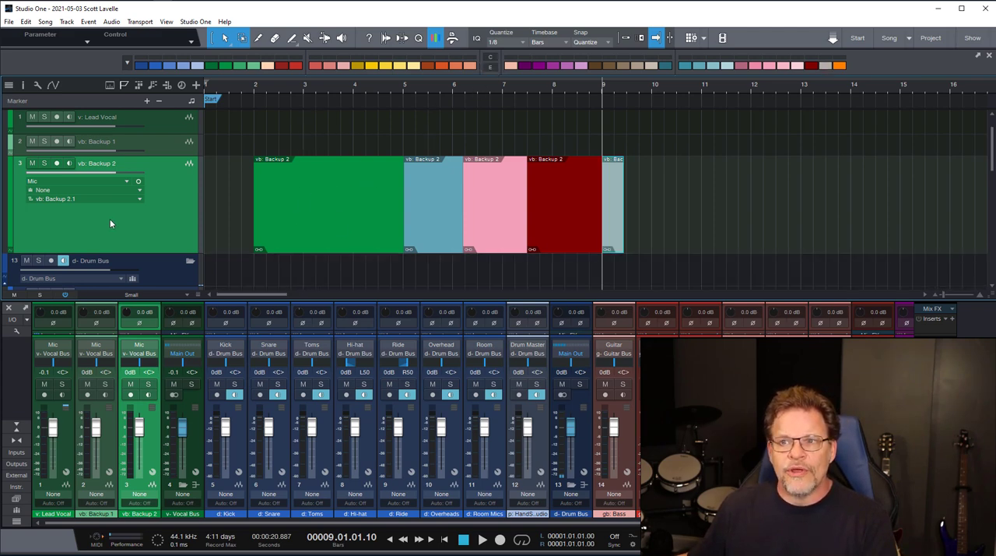
- Try the blue and green swatches on the whole vb: Backup 2 track, finishing with dark blue
click(143, 67)
click(155, 67)
click(170, 67)
click(187, 68)
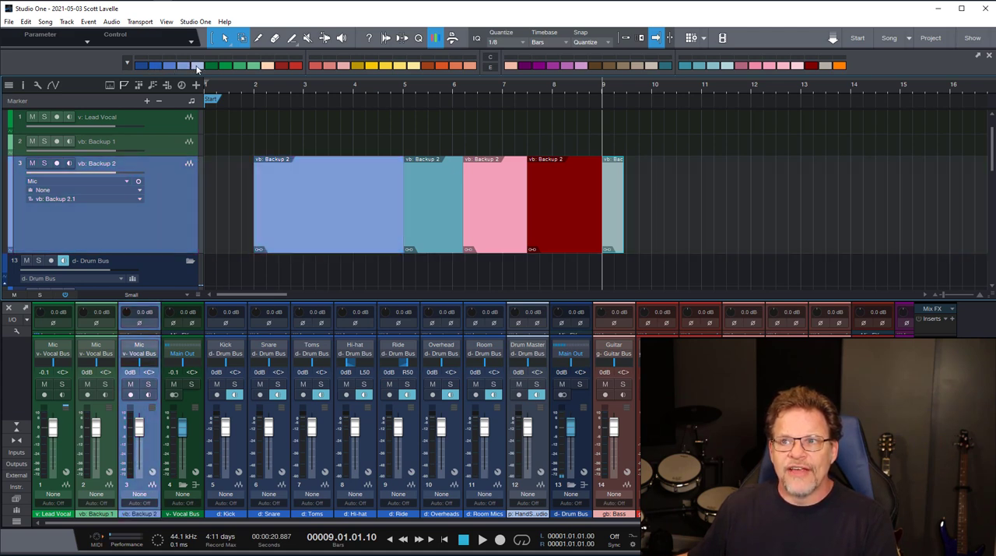
click(199, 68)
click(224, 68)
click(238, 67)
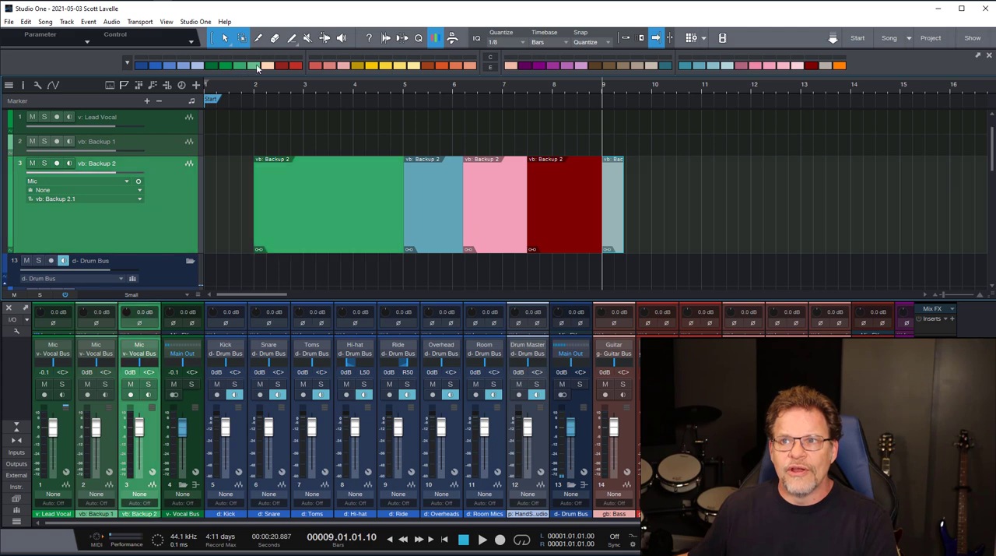
click(253, 67)
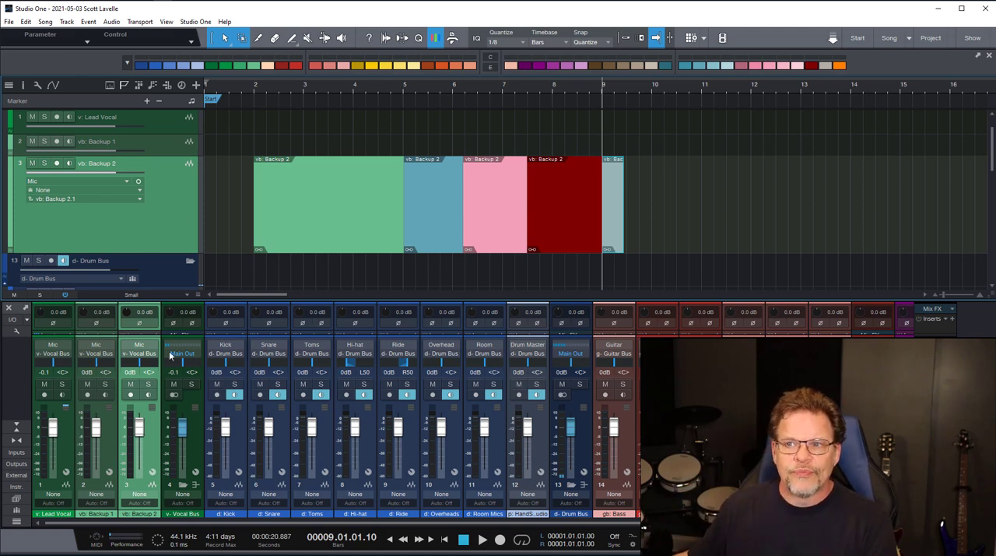
click(146, 66)
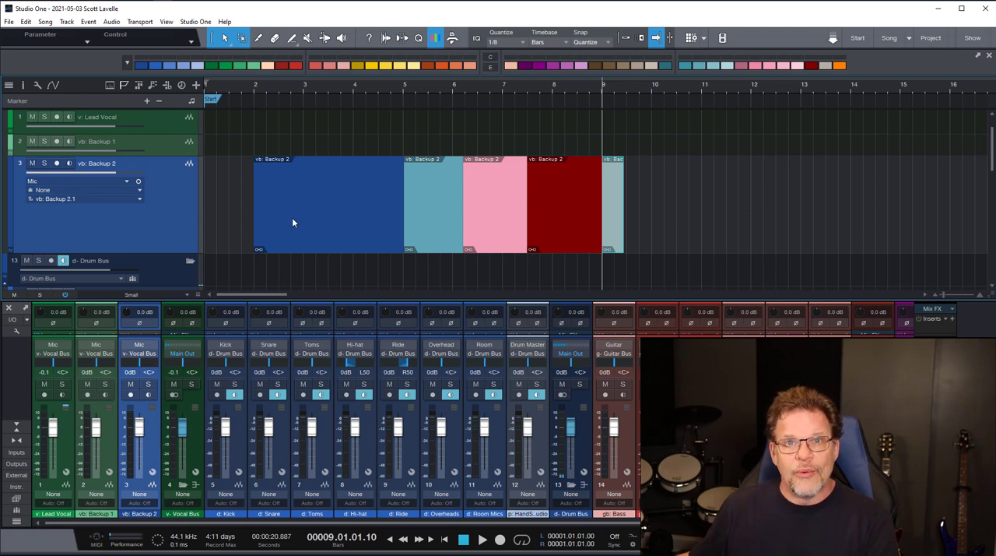
- Undo the color changes and event edits on vb: Backup 2, and detach the Color Toolbar from the main window
key(ctrl+z)
key(ctrl+z)
key(ctrl+z)
key(ctrl+z)
key(ctrl+z)
key(ctrl+z)
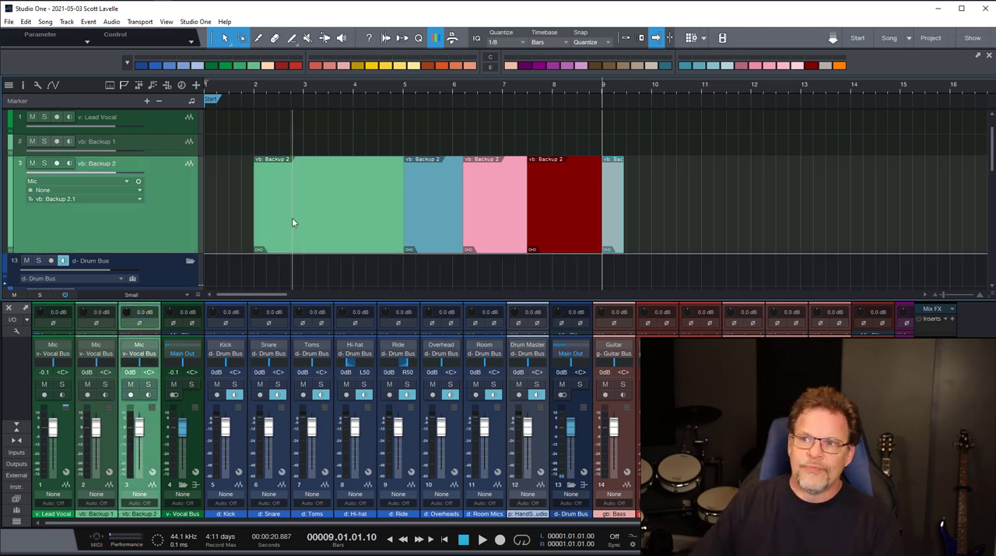
key(ctrl+z)
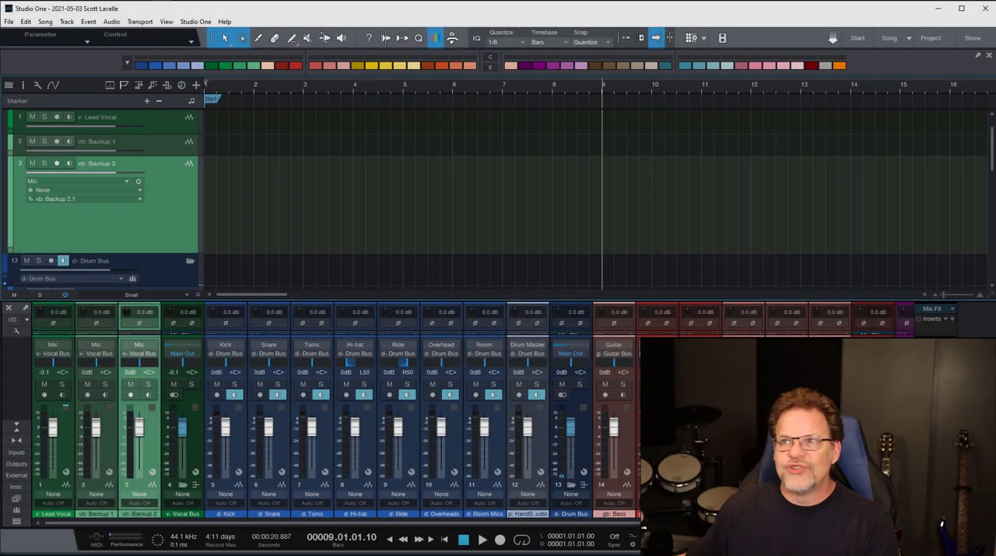
click(979, 60)
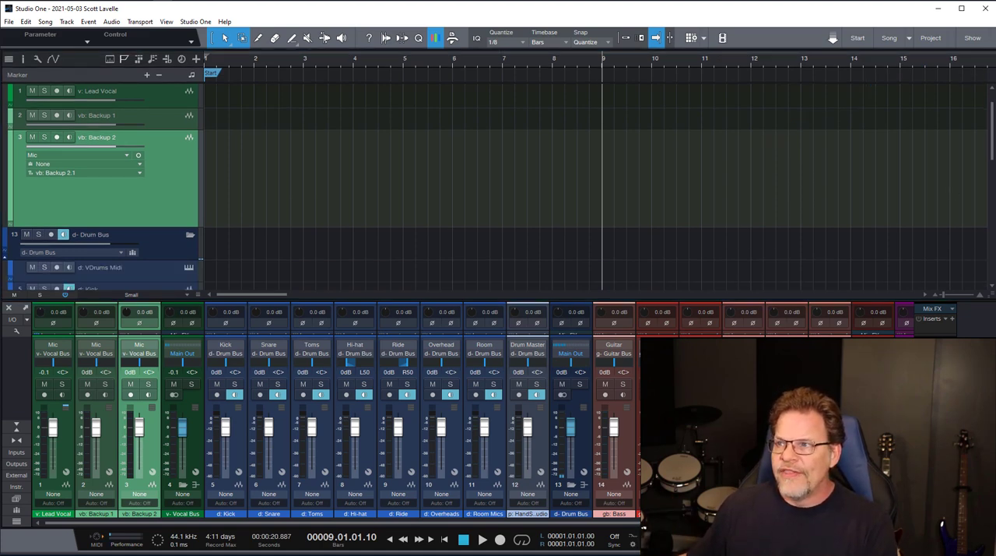
- Place the floating Color Toolbar over the arrangement, try docking it in the main window, and detach it again
drag(515, 236, 421, 95)
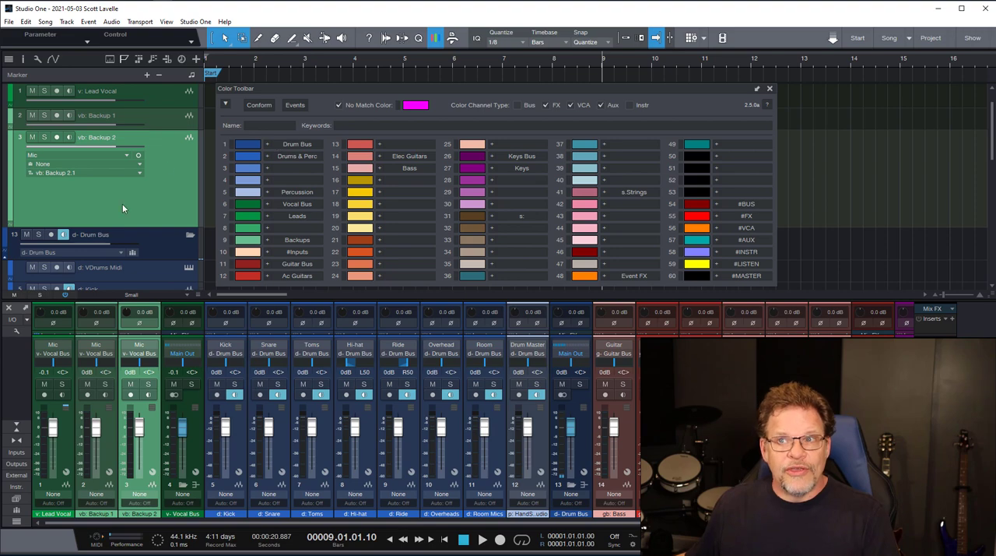
drag(311, 90, 448, 93)
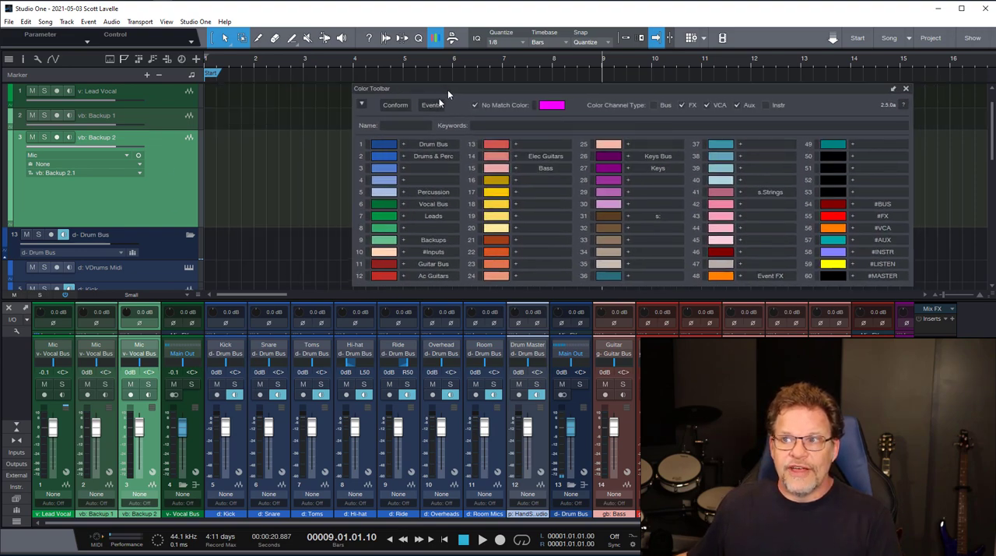
click(433, 106)
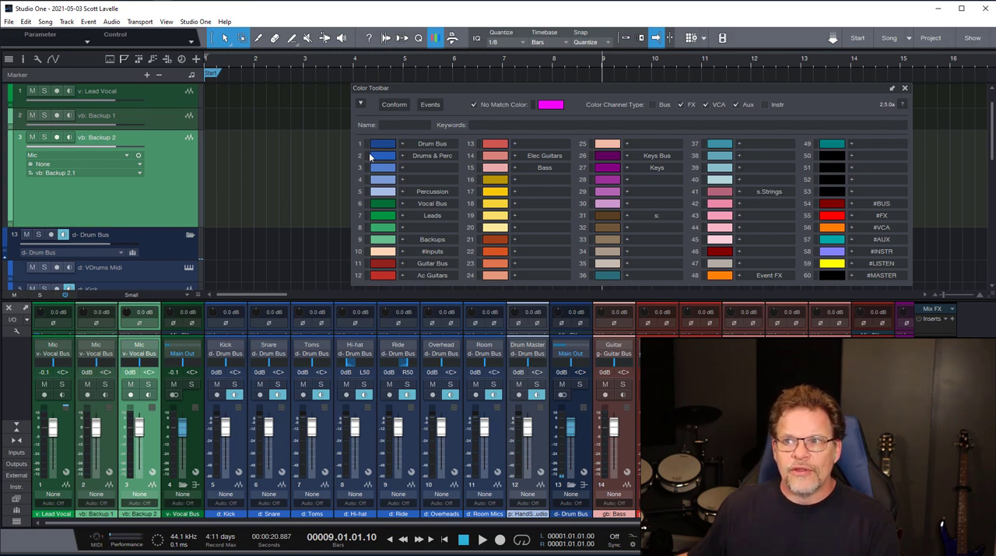
click(892, 88)
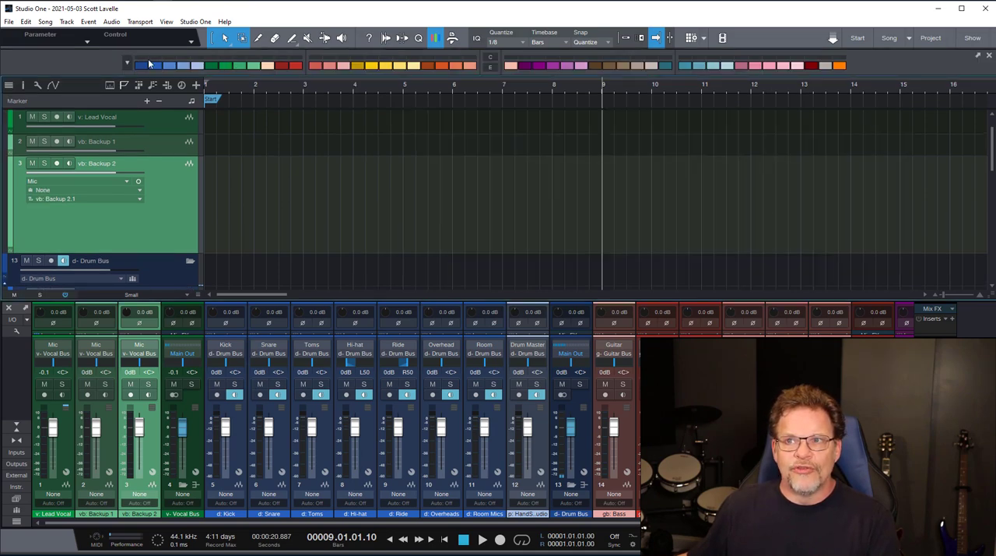
click(978, 56)
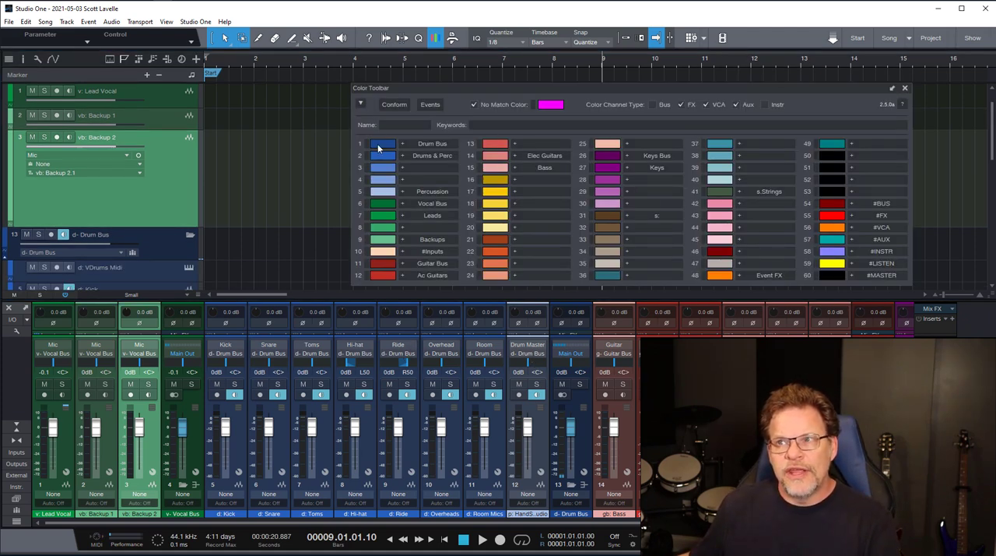
- Inspect the color settings of the Drum Bus slot in the Slot Editor, and the slot name fields beside the first colors
double_click(372, 144)
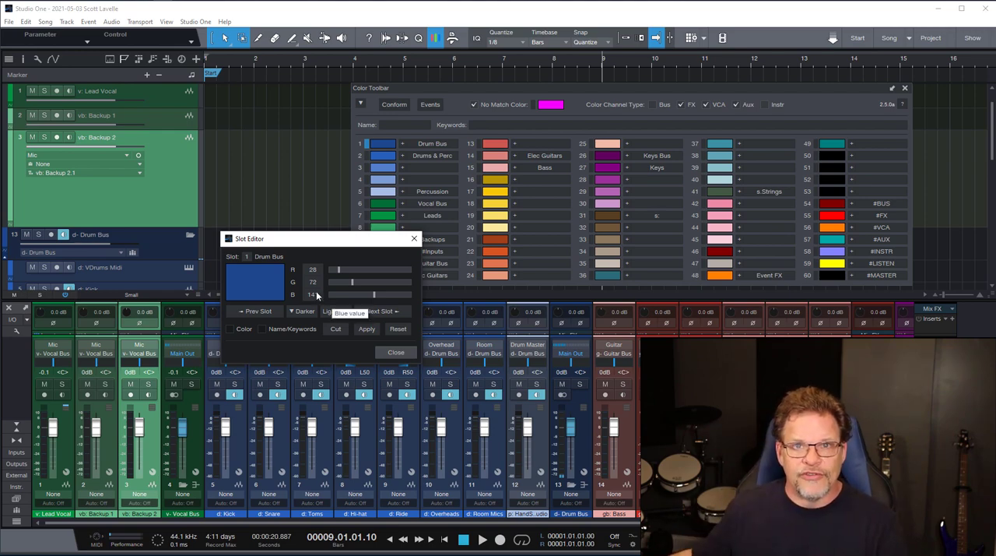
click(410, 242)
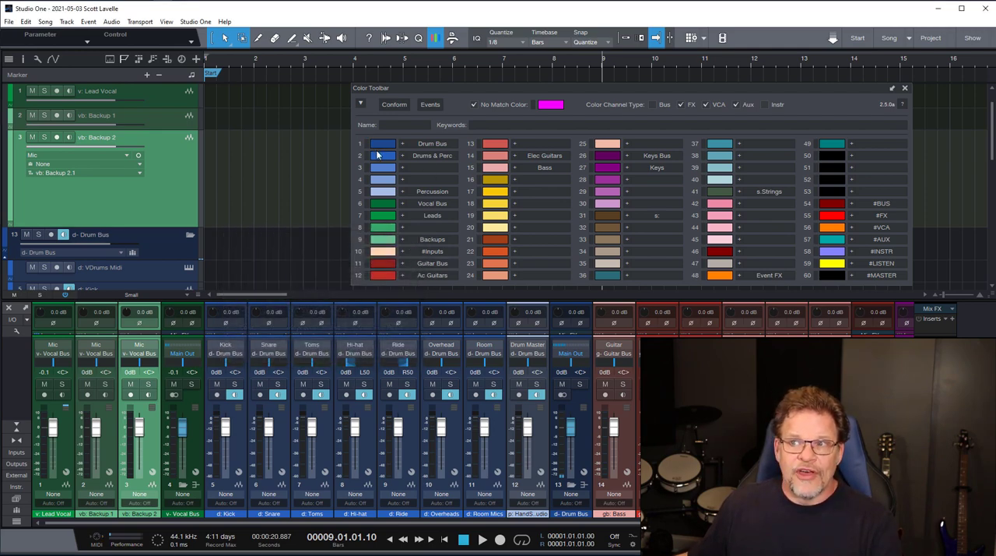
double_click(430, 145)
double_click(435, 157)
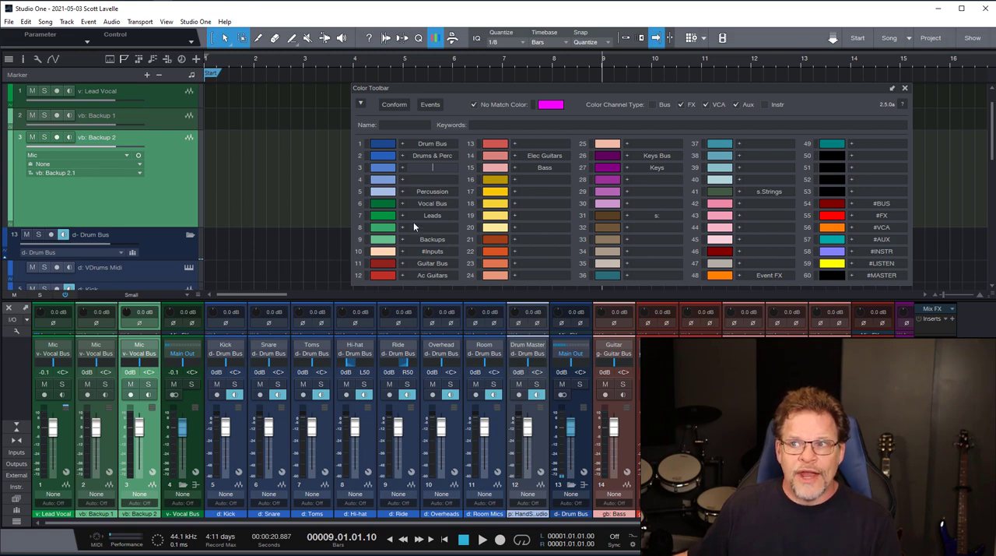
- Compare the name prefixes of the v: Lead Vocal and v- Vocal Bus tracks with the s: color slot
click(155, 98)
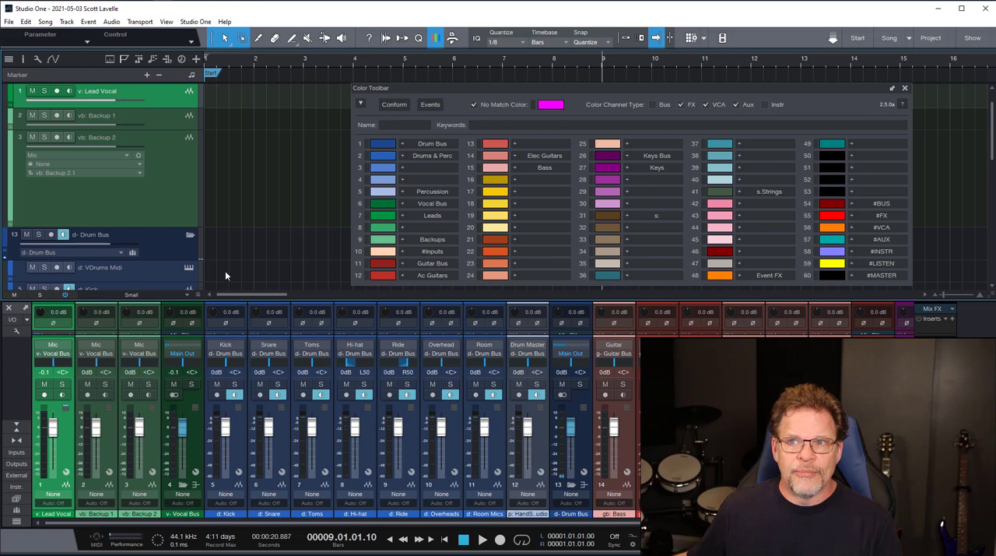
scroll(177, 155, up, 1)
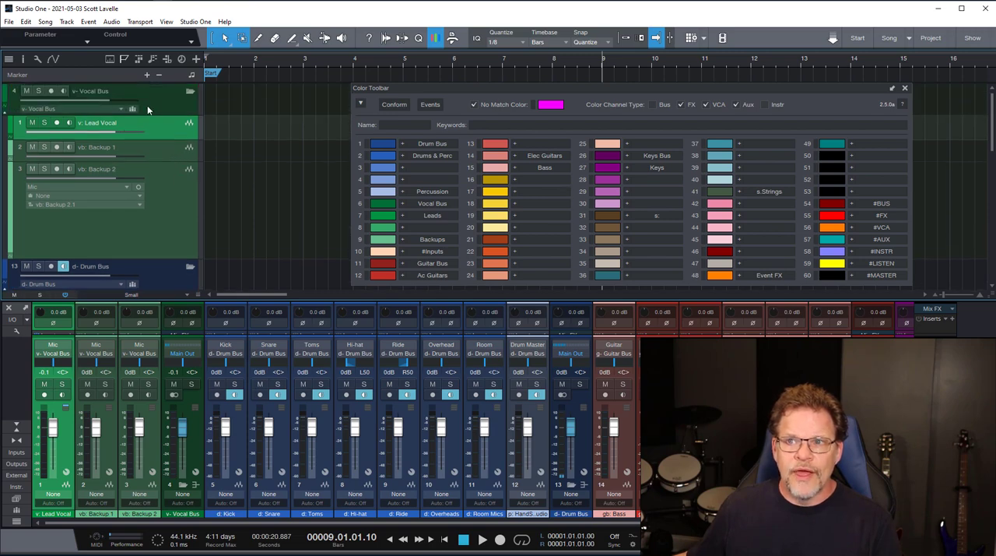
click(147, 105)
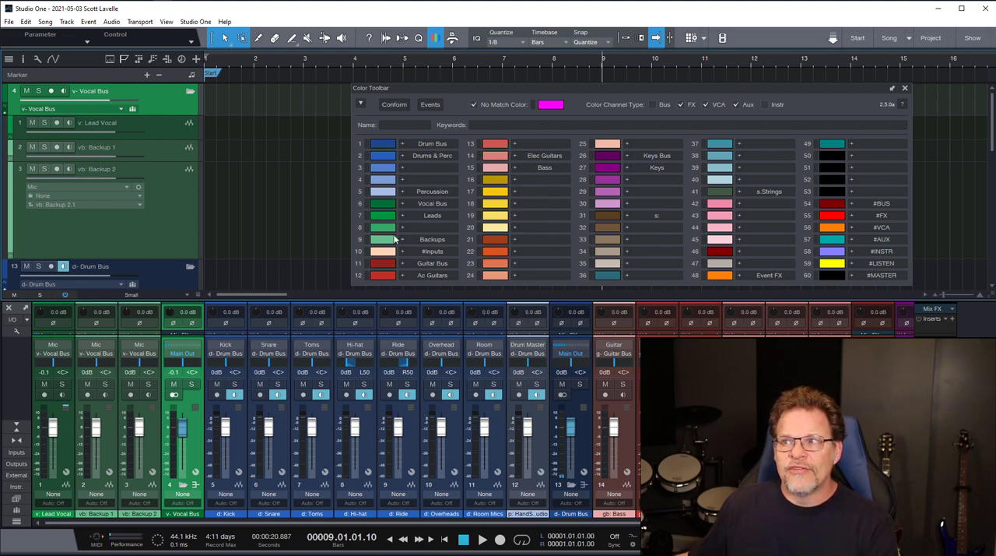
double_click(658, 215)
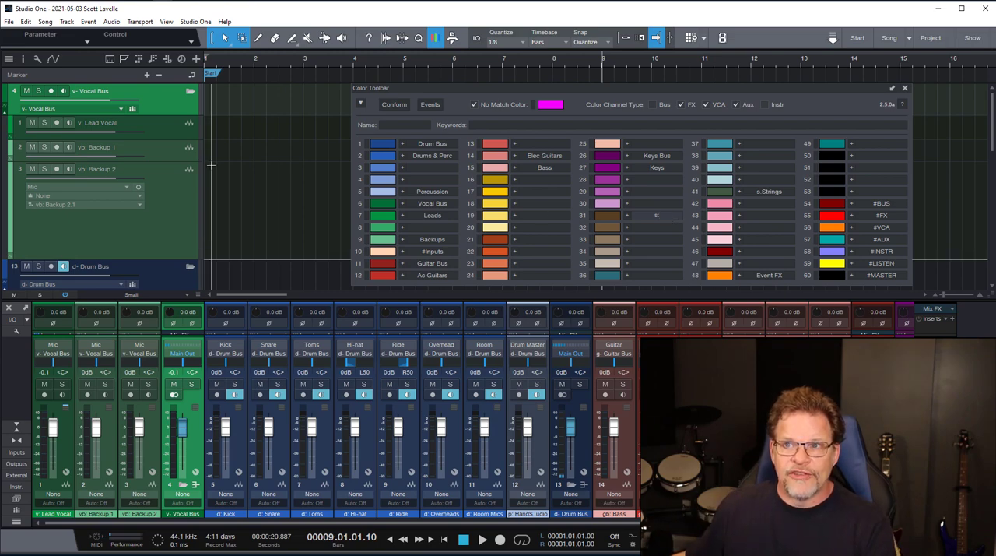
- Add a mono audio track named s: something below v: Lead Vocal, and conform the track colors to the slot keywords
click(148, 133)
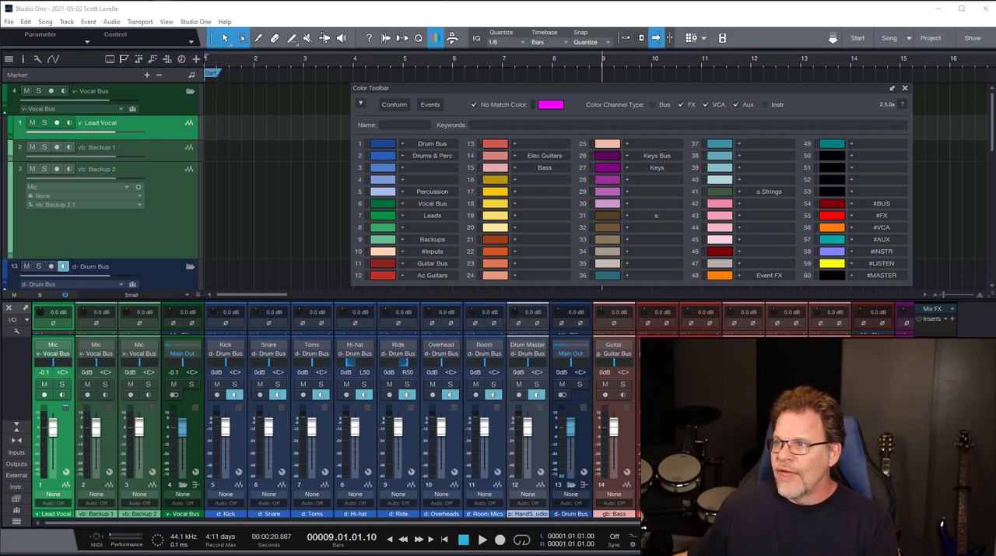
key(t)
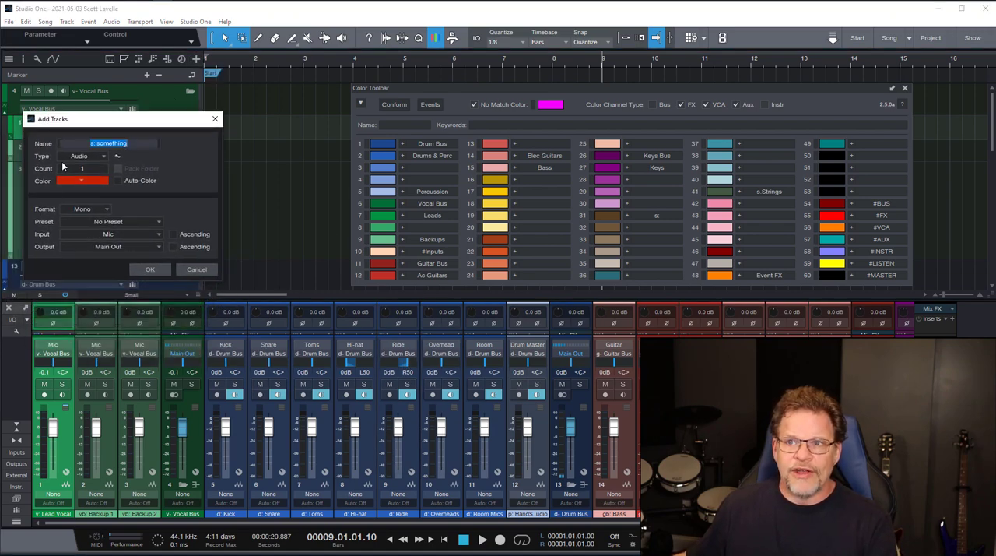
click(91, 143)
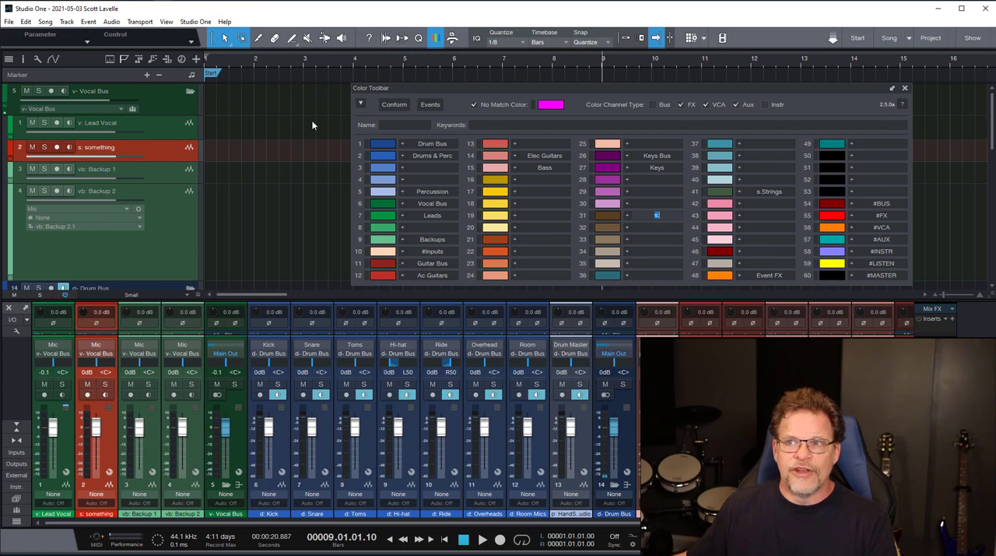
click(393, 104)
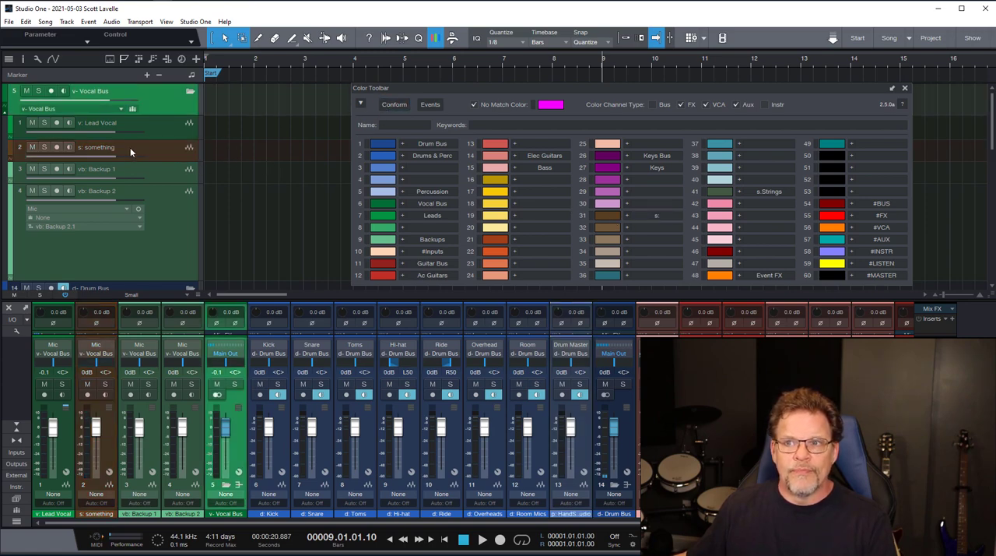
click(162, 150)
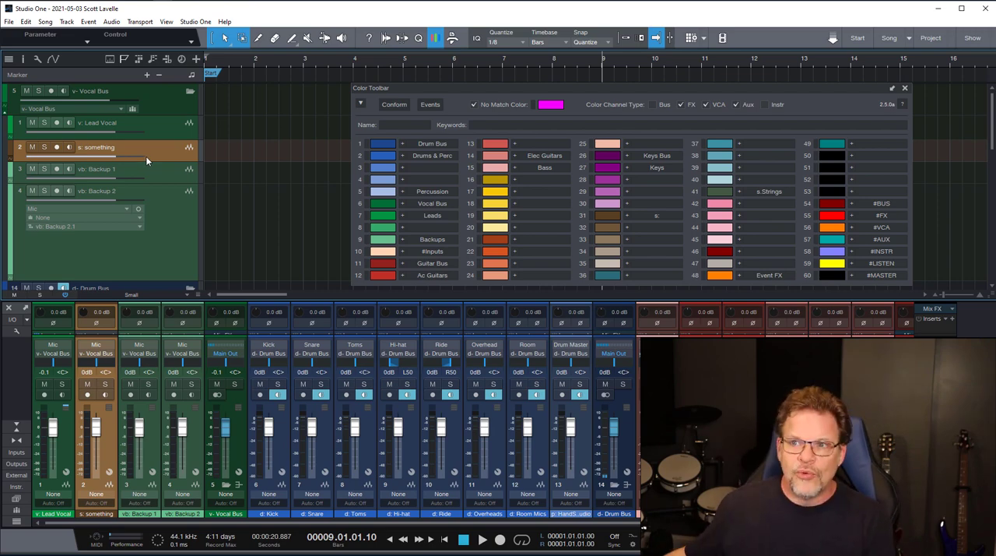
- Undo the color conform and the addition of the s: something track
key(ctrl+z)
key(ctrl+z)
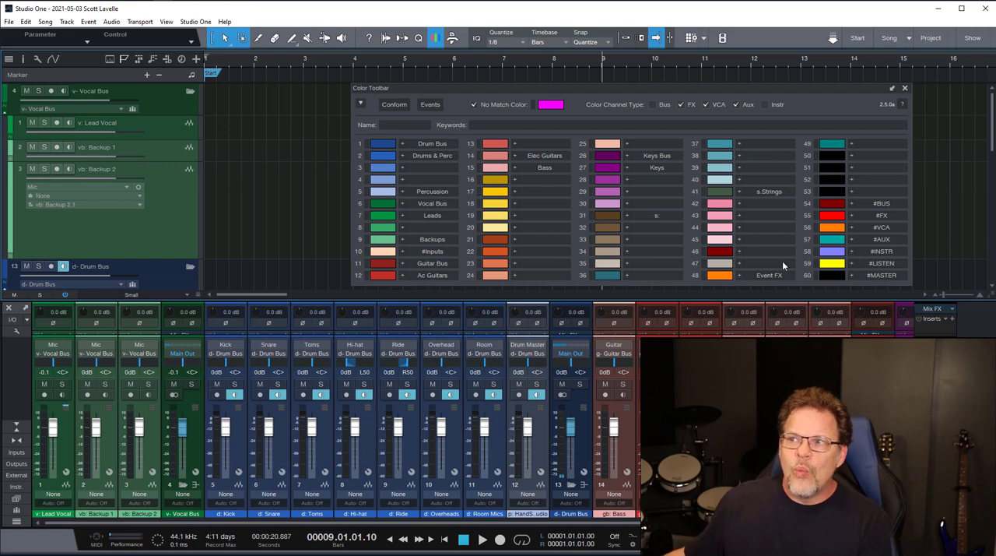
- Examine the name prefixes of the Drum Bus, drum and HandSonic tracks in relation to the Color Toolbar slots
click(674, 218)
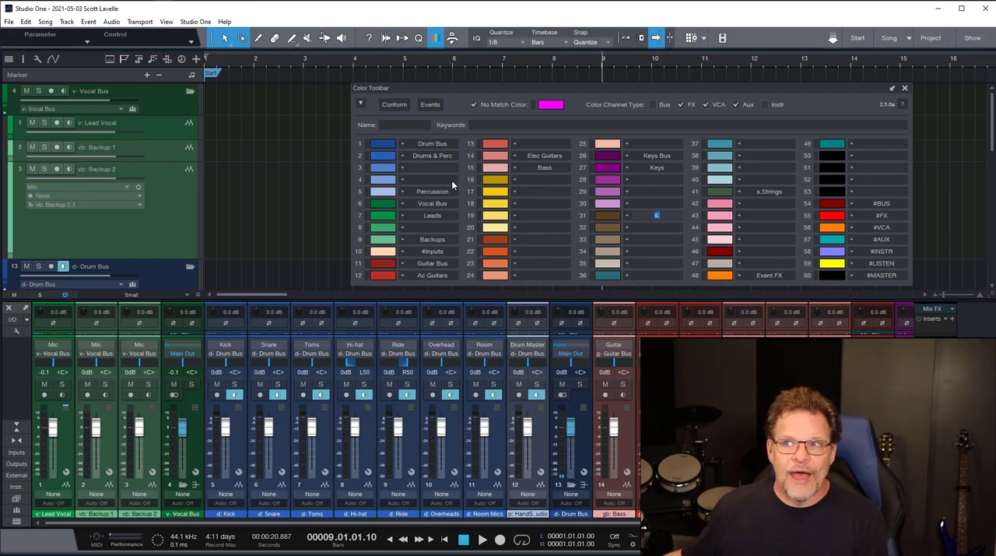
scroll(167, 240, down, 5)
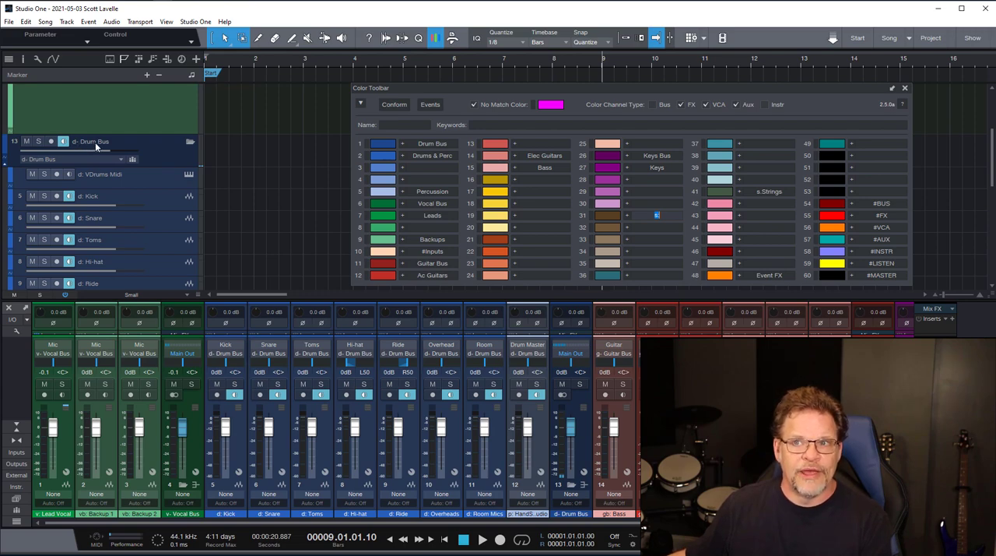
click(115, 177)
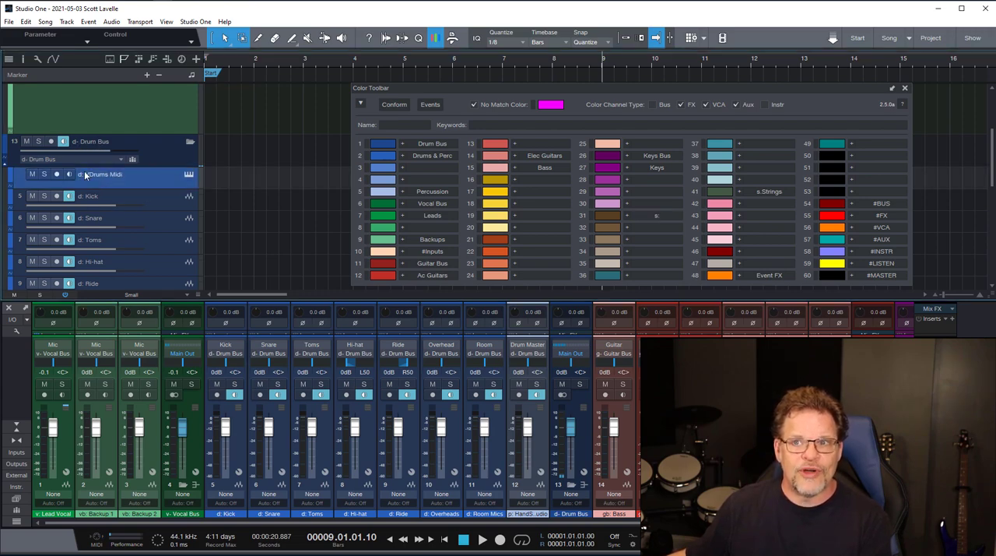
scroll(121, 221, down, 2)
scroll(138, 259, down, 2)
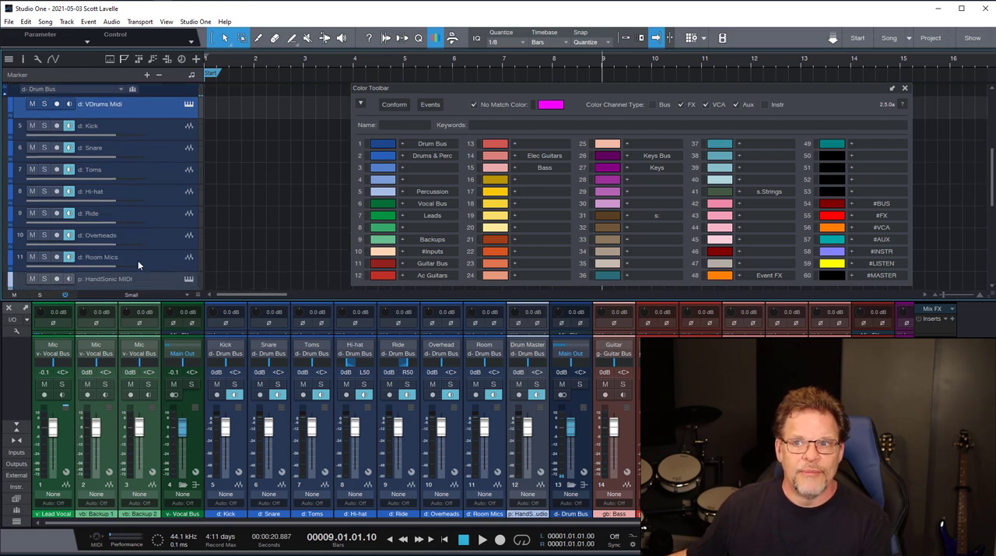
scroll(104, 248, down, 2)
scroll(156, 253, down, 2)
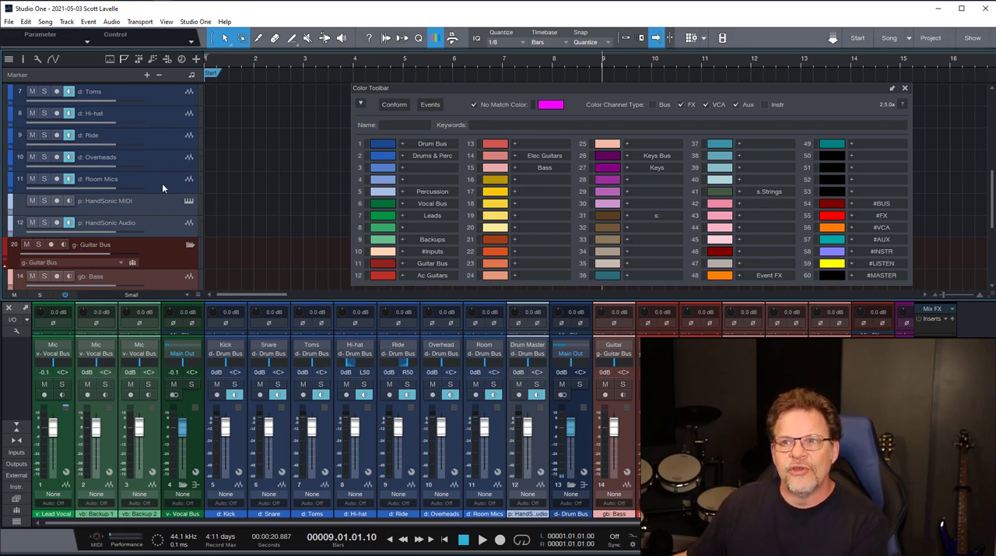
scroll(153, 209, up, 3)
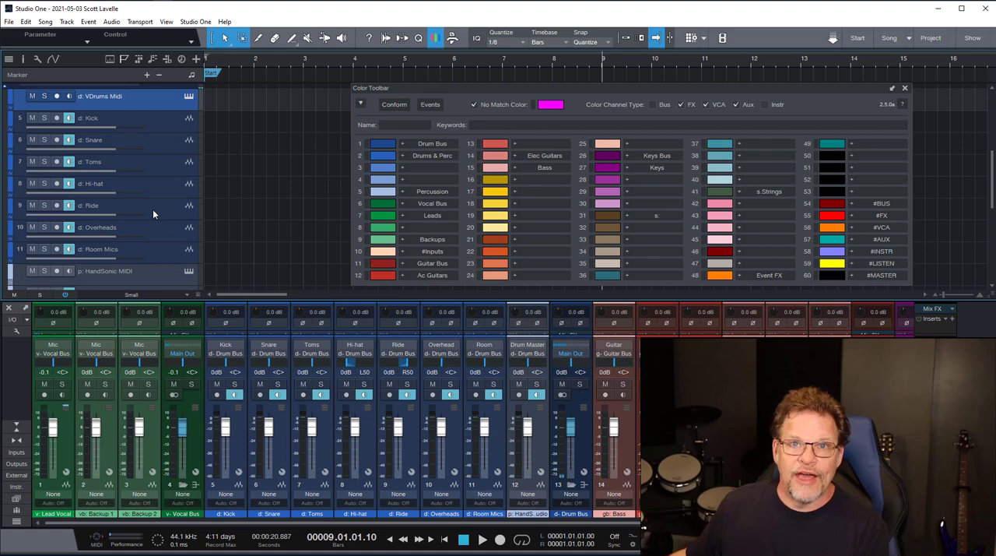
- Display the name and keywords of the Drum Bus color slot, and those of the Vocal Bus slot
double_click(433, 144)
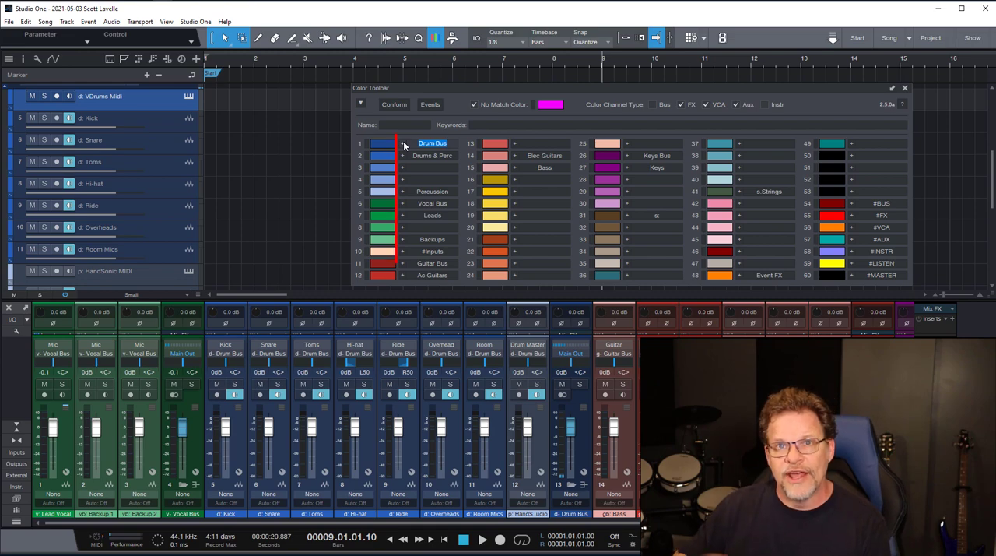
click(404, 144)
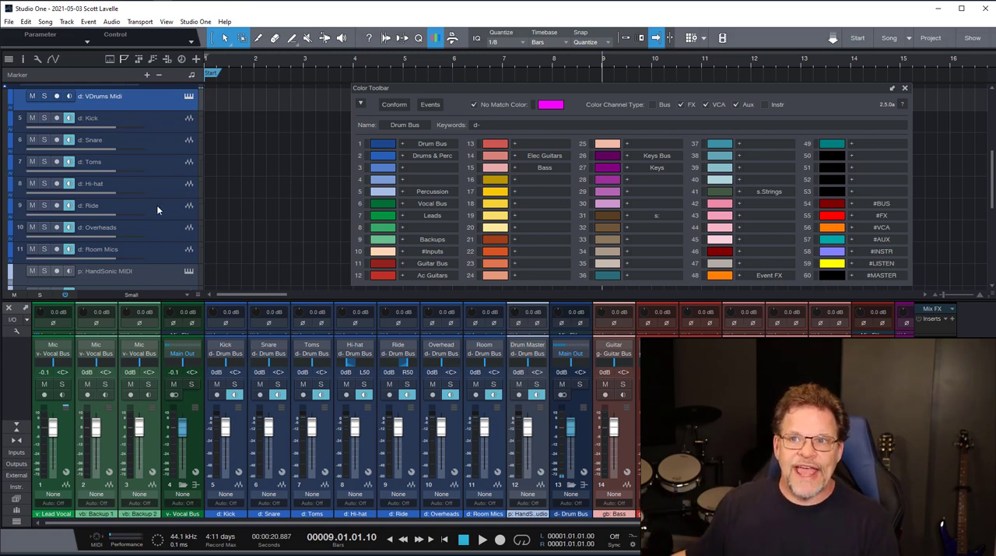
scroll(157, 202, up, 2)
scroll(158, 200, up, 3)
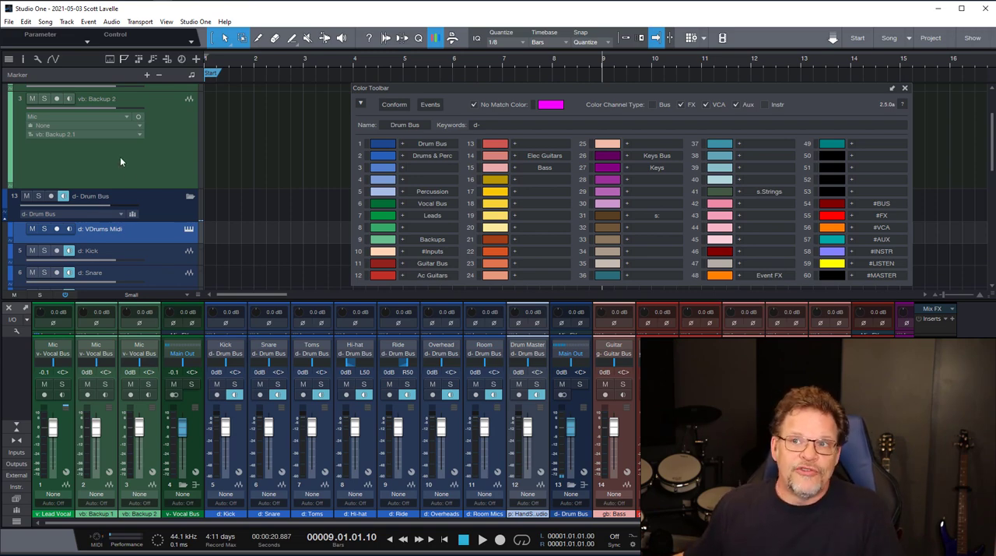
scroll(120, 156, up, 3)
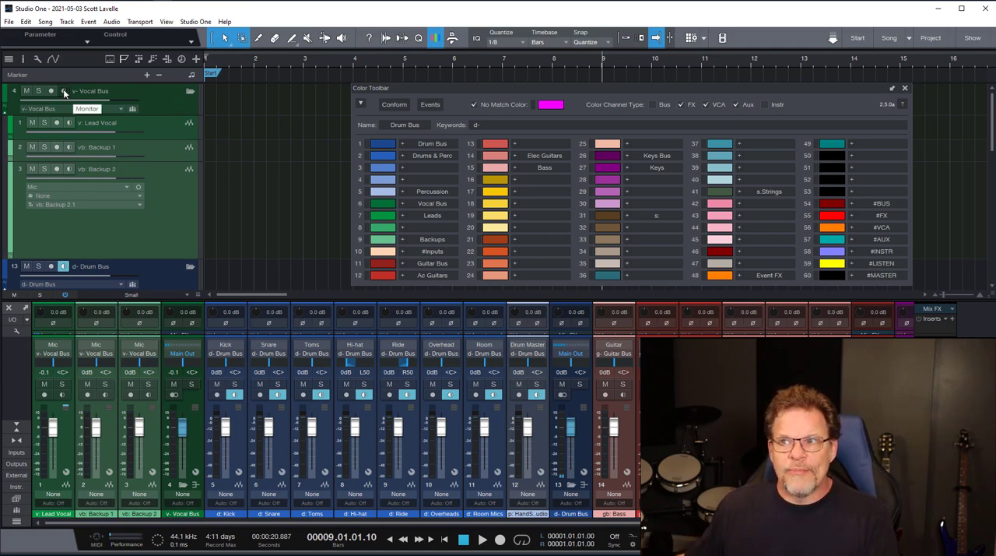
click(403, 205)
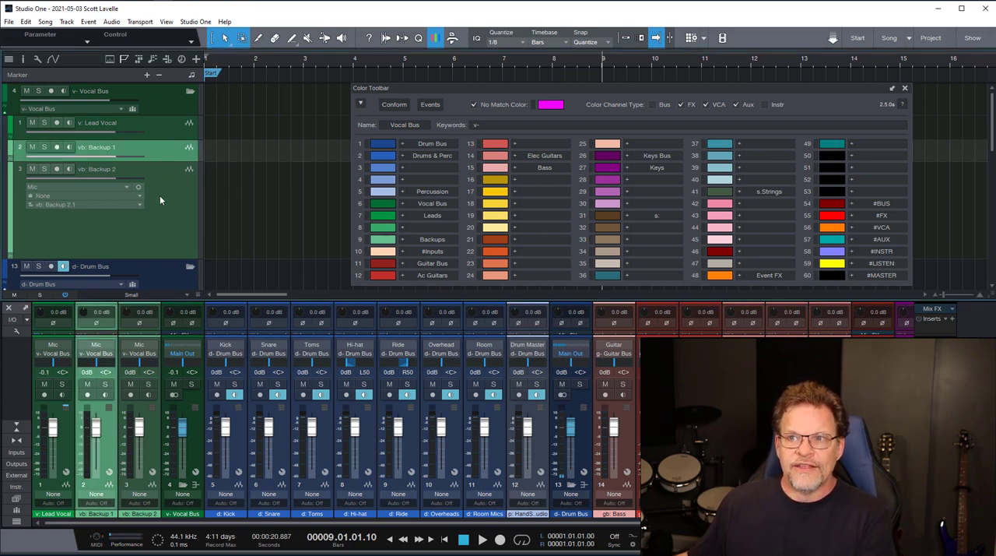
- Add a bus for the vb: Backup 1 and vb: Backup 2 channels and name it v- Backup Vocals
shift+click(160, 200)
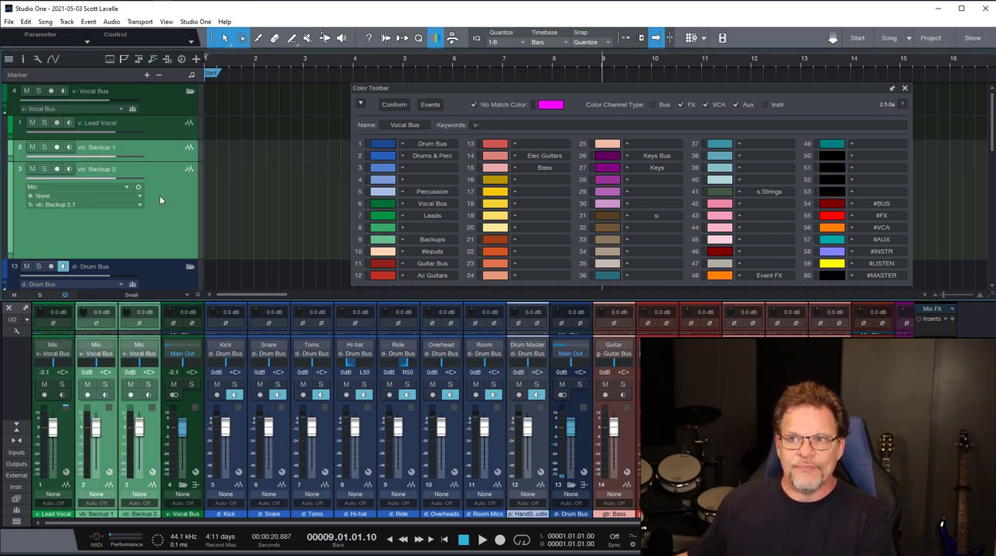
right_click(155, 420)
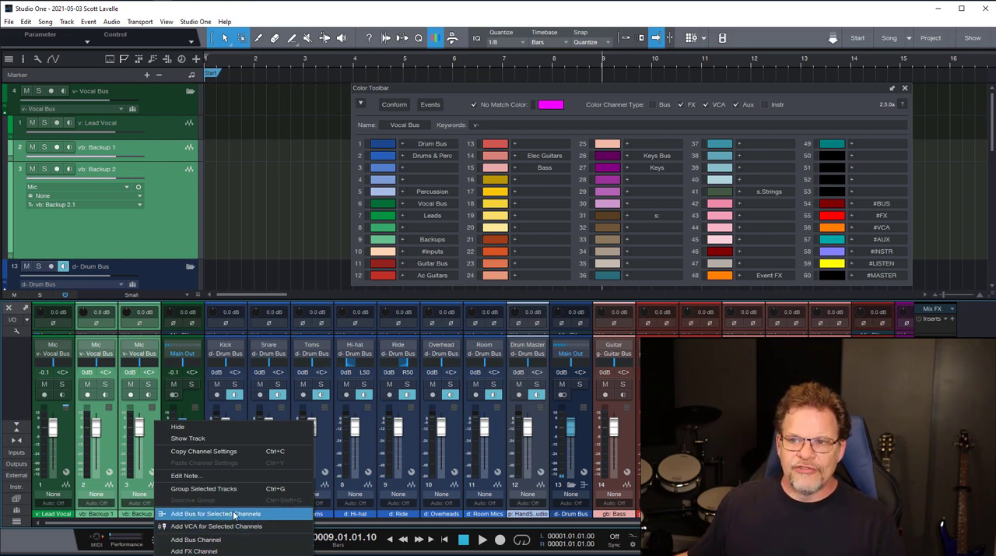
click(235, 515)
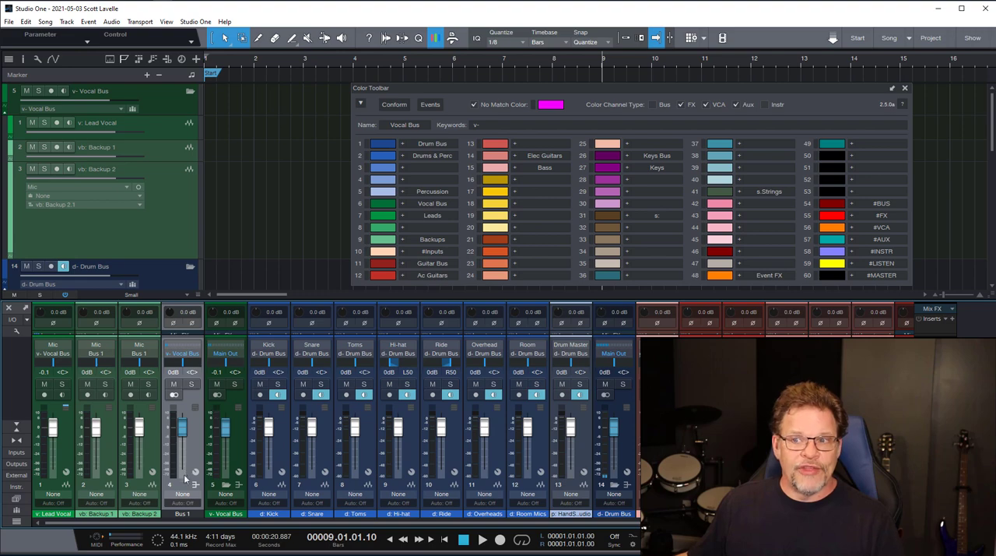
double_click(184, 517)
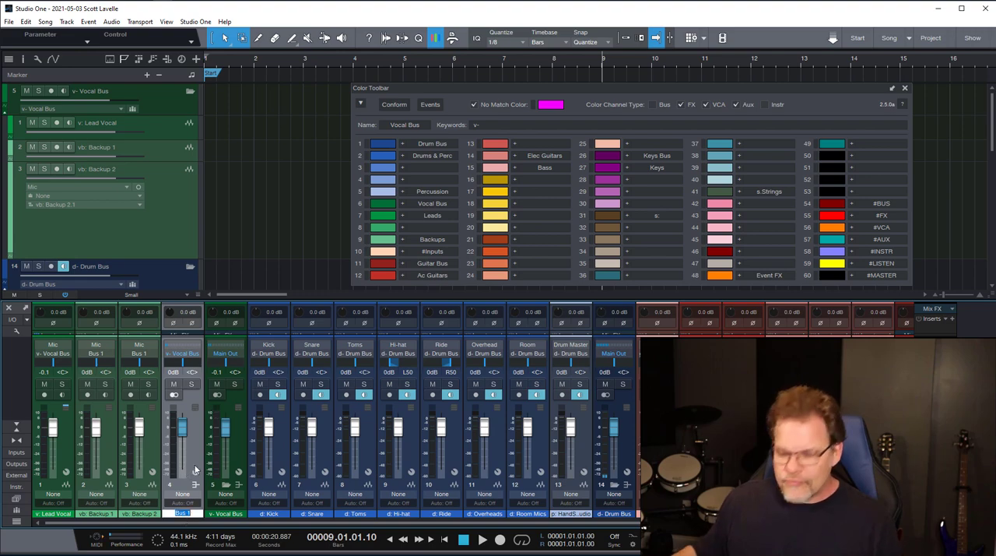
text(v-)
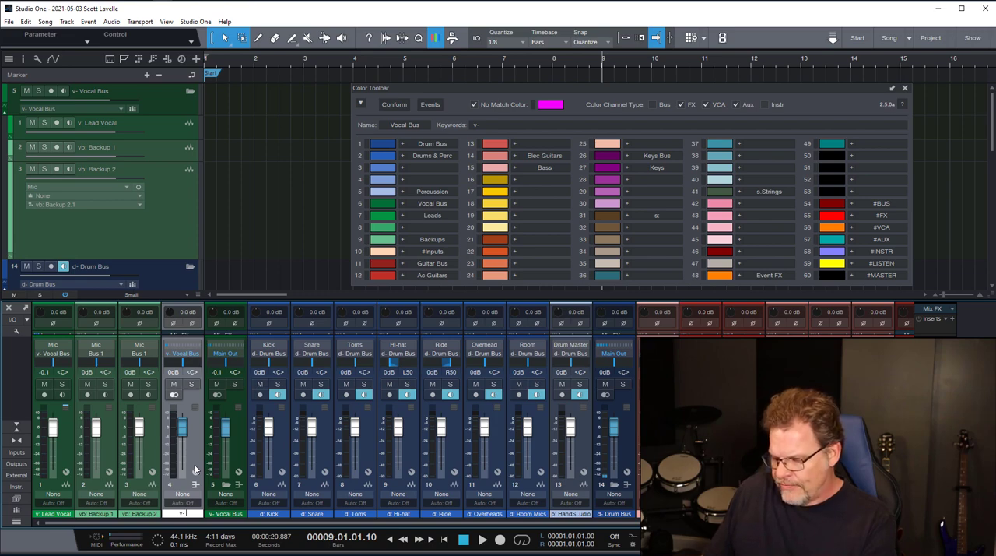
text( Backup Vocals)
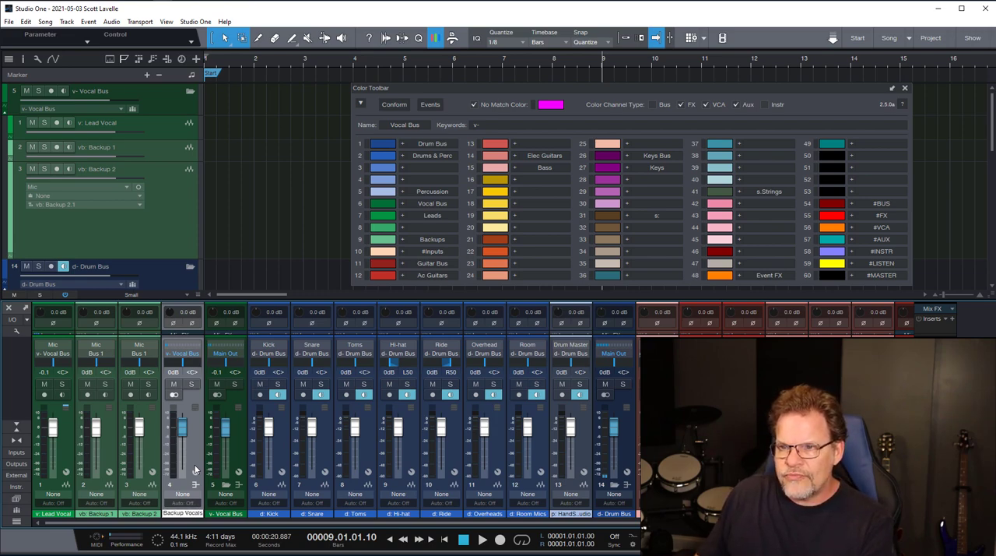
key(Return)
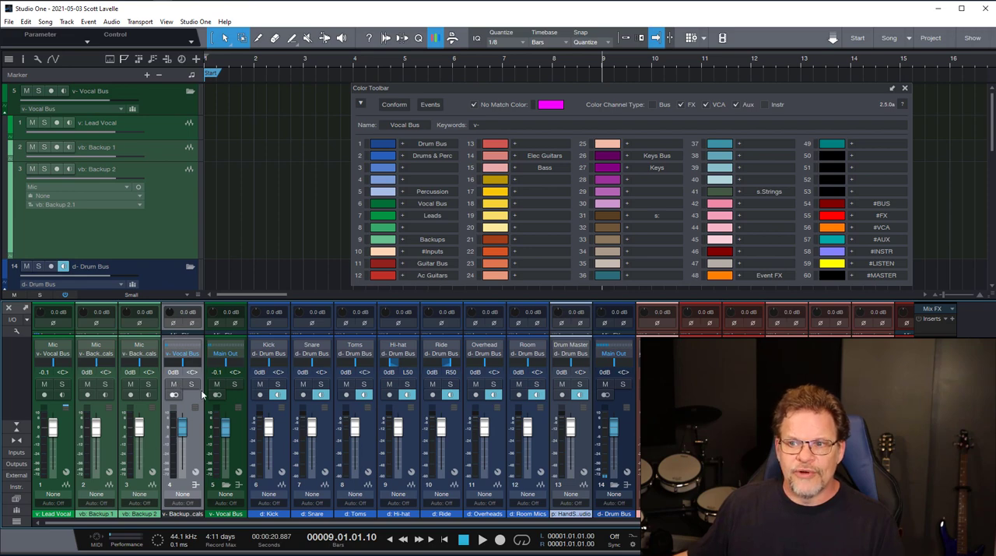
- Conform the song's colors to the slot keywords and compare the v- Backup Vocals and v- Vocal Bus channels
click(403, 107)
click(192, 442)
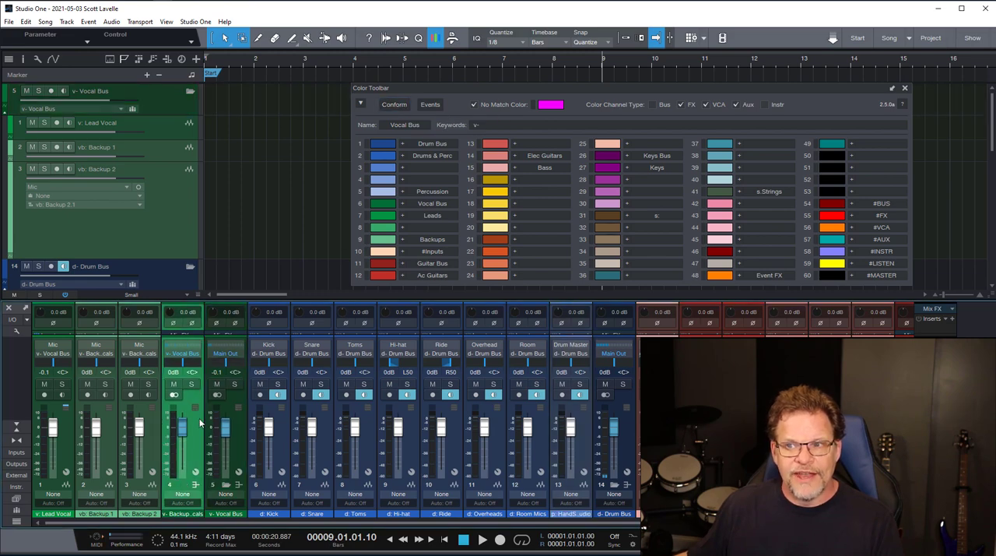
click(207, 460)
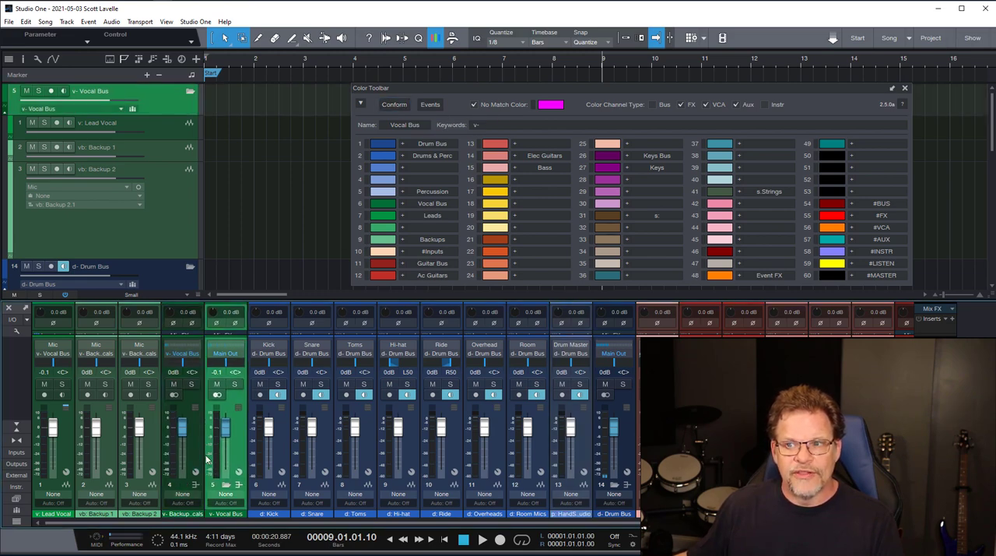
click(194, 446)
click(231, 444)
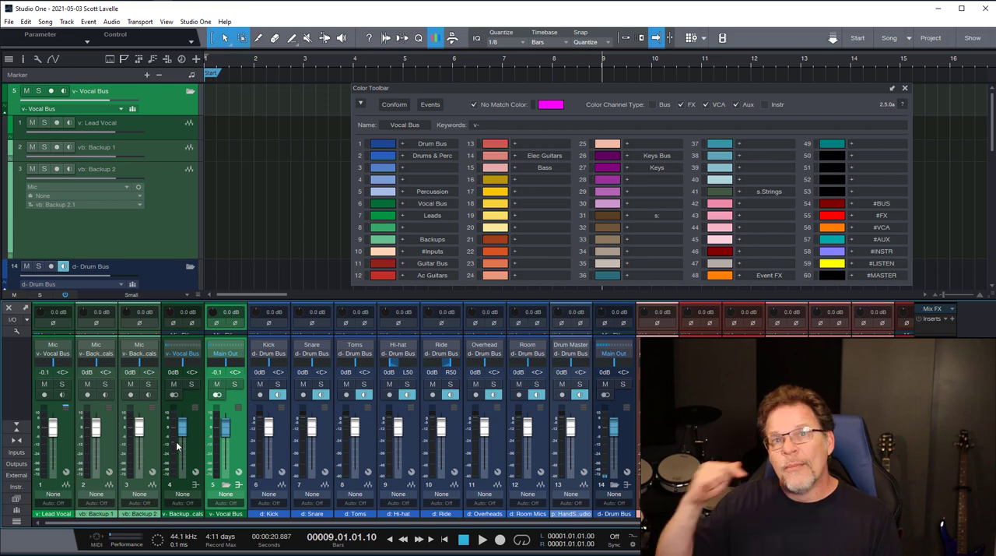
mouse_move(177, 444)
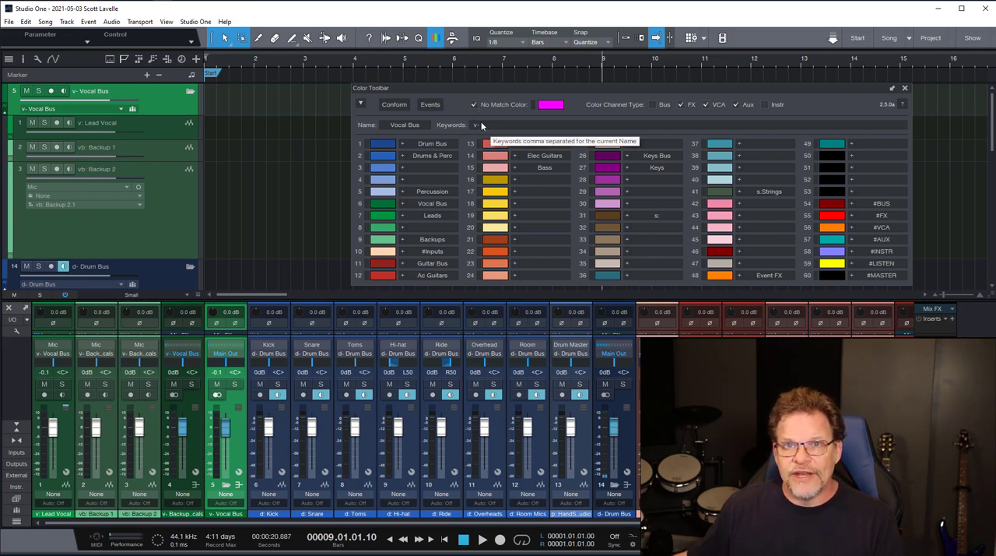
- Display the keywords of the Guitar Bus, Ac Guitars and Elec Guitars slots and compare them with the guitar track prefixes
scroll(179, 231, down, 10)
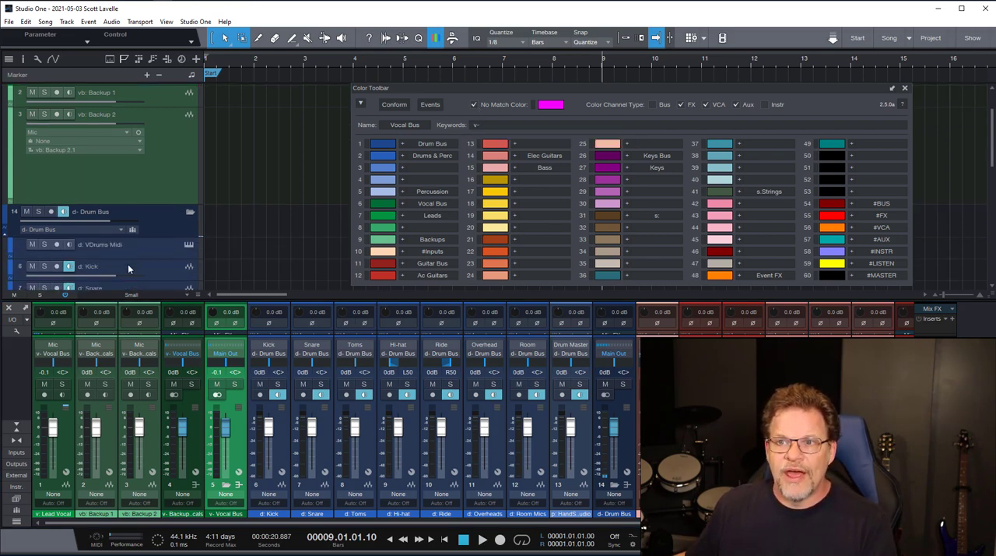
scroll(157, 251, down, 1)
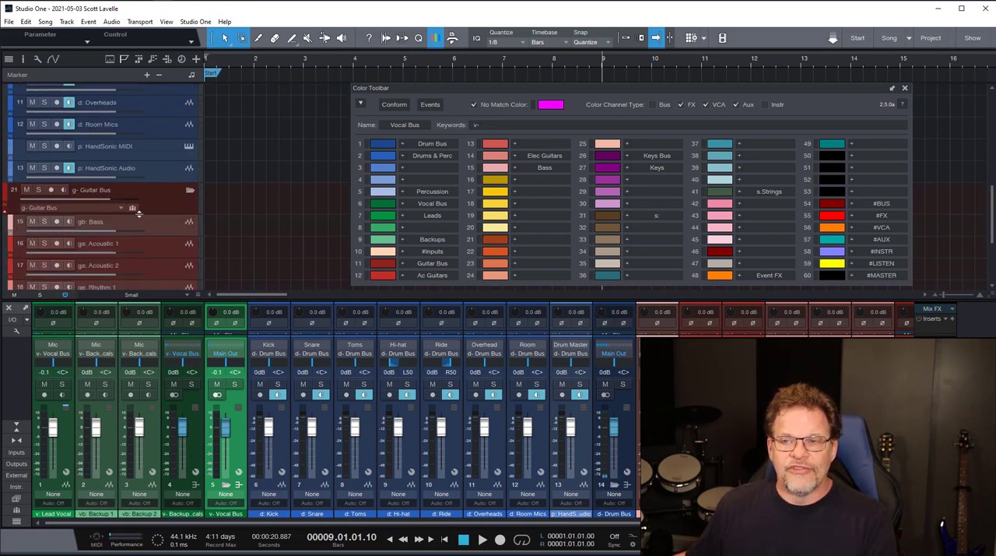
scroll(147, 215, down, 3)
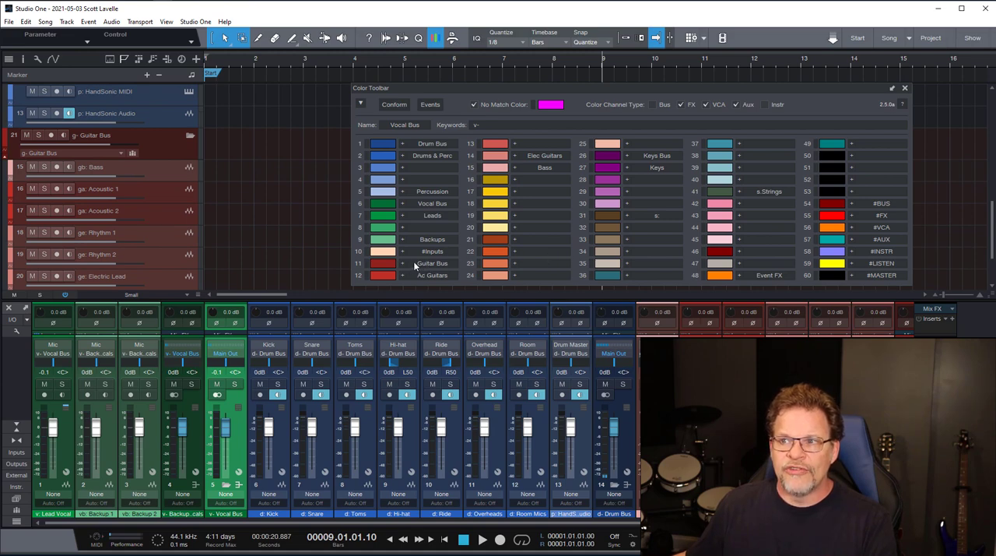
click(405, 264)
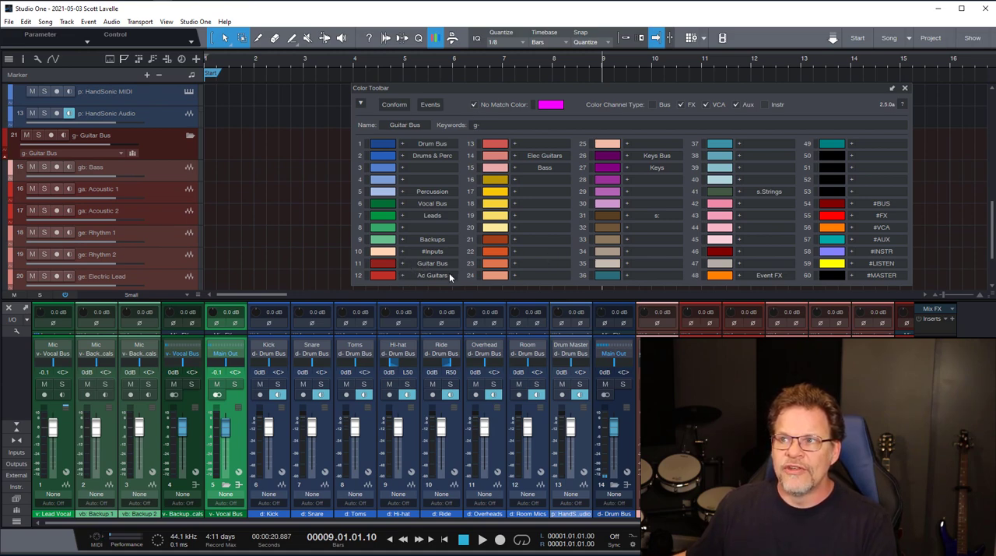
click(398, 276)
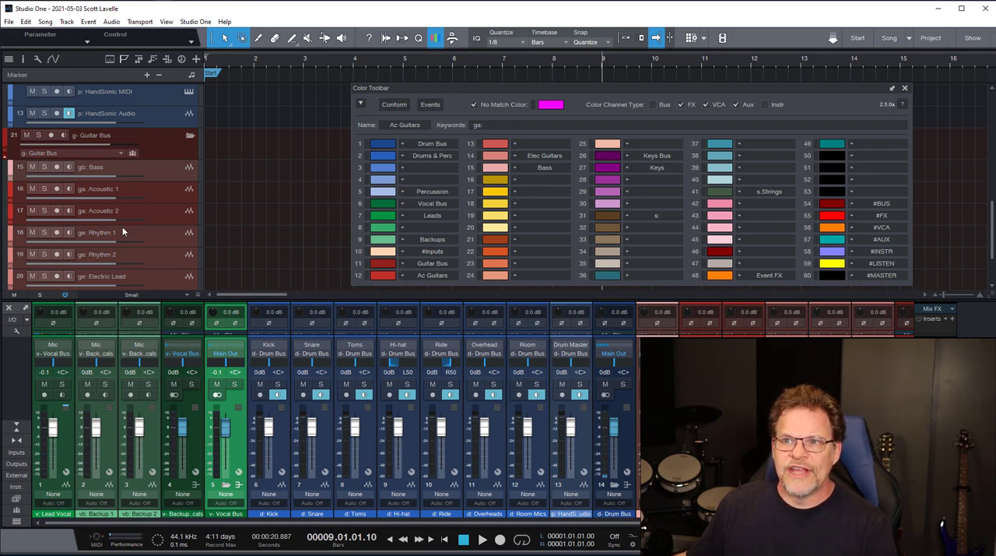
click(512, 155)
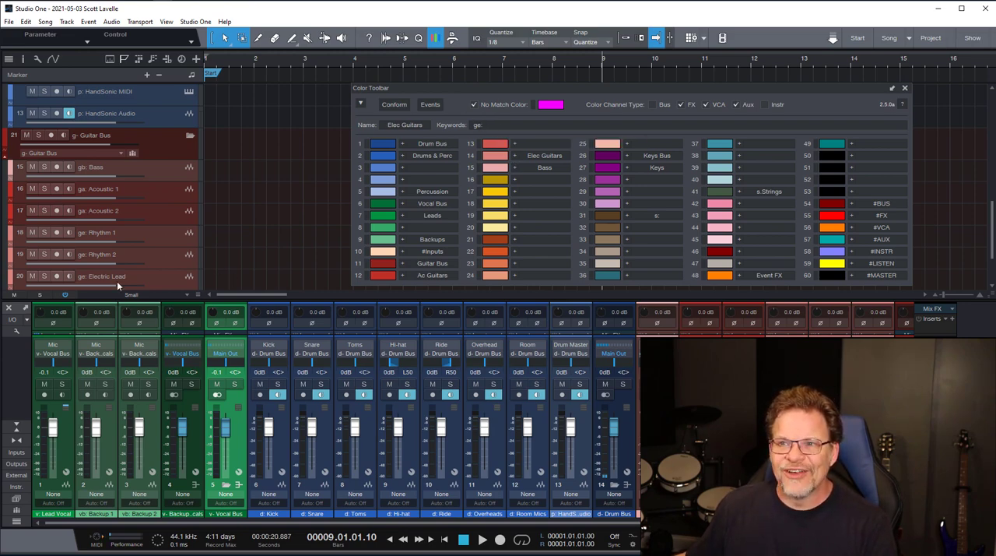
scroll(135, 275, down, 3)
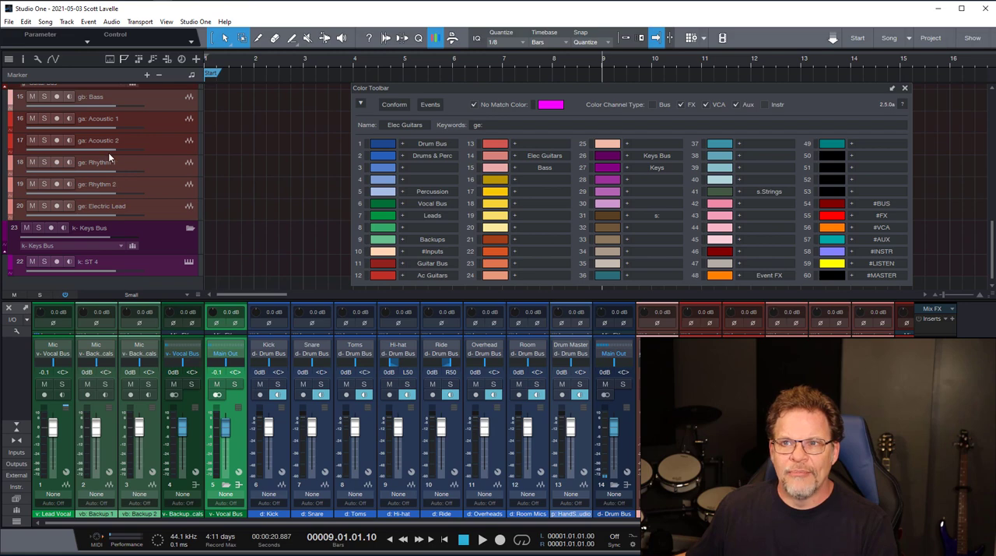
scroll(94, 140, up, 1)
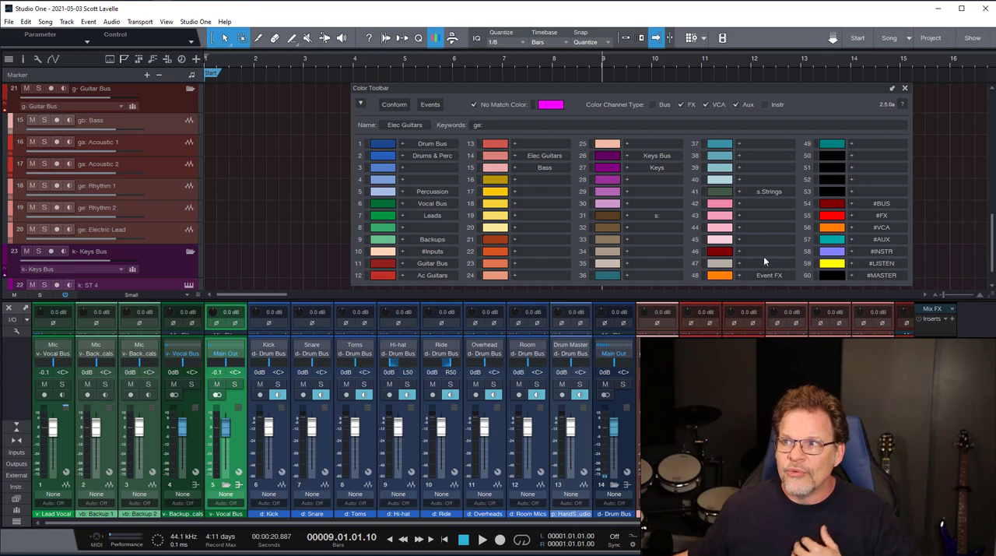
- Display the keywords of the s.Strings color slot and move the Color Toolbar window toward the track list
click(764, 191)
click(740, 191)
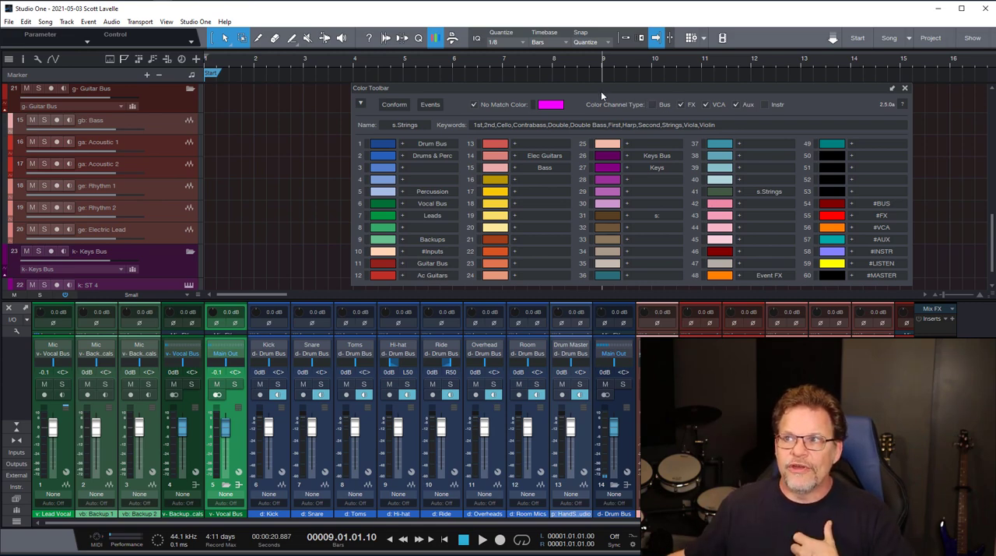
drag(601, 91, 498, 90)
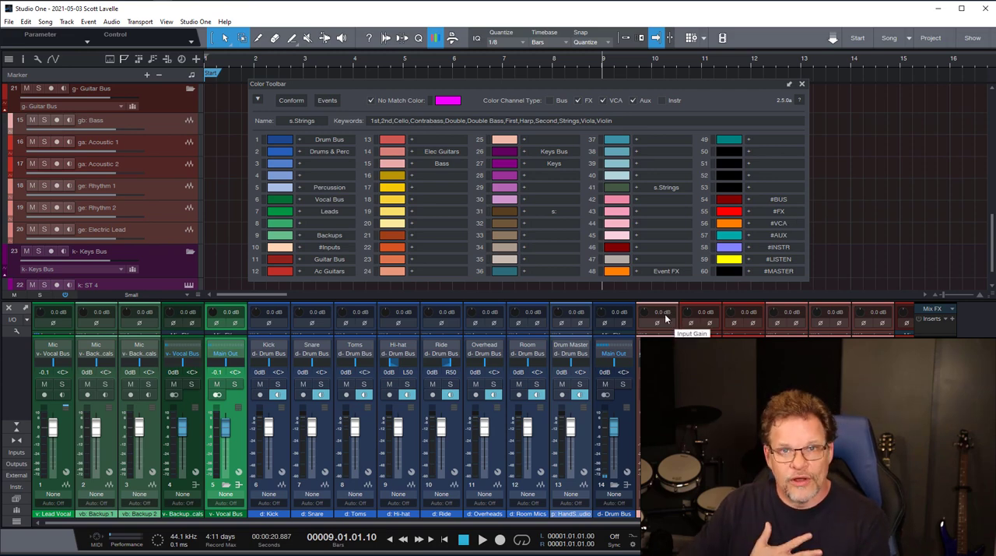
- Undo the addition of the v- Backup Vocals bus and look through the mixer channels up to k- Keys Bus
click(220, 145)
key(ctrl+z)
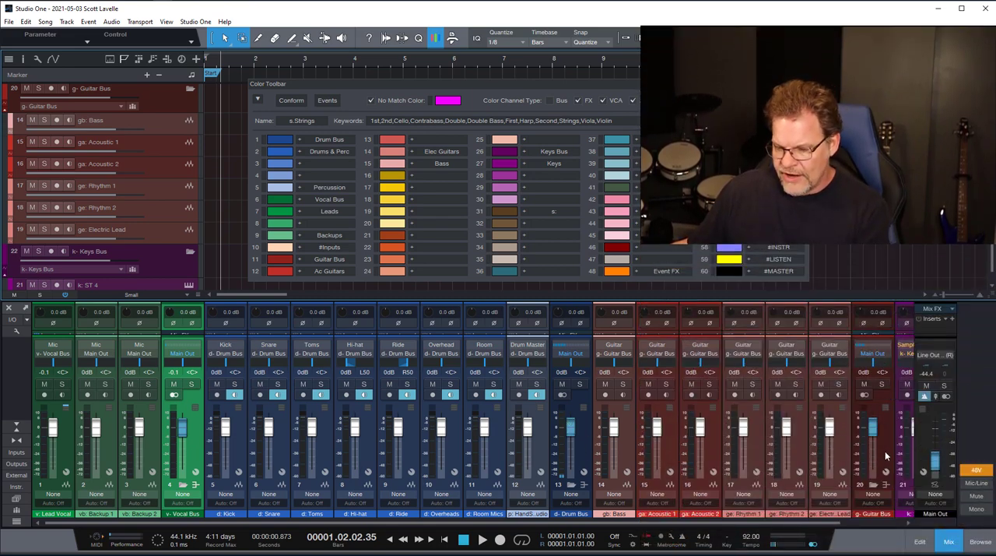
scroll(891, 393, right, 3)
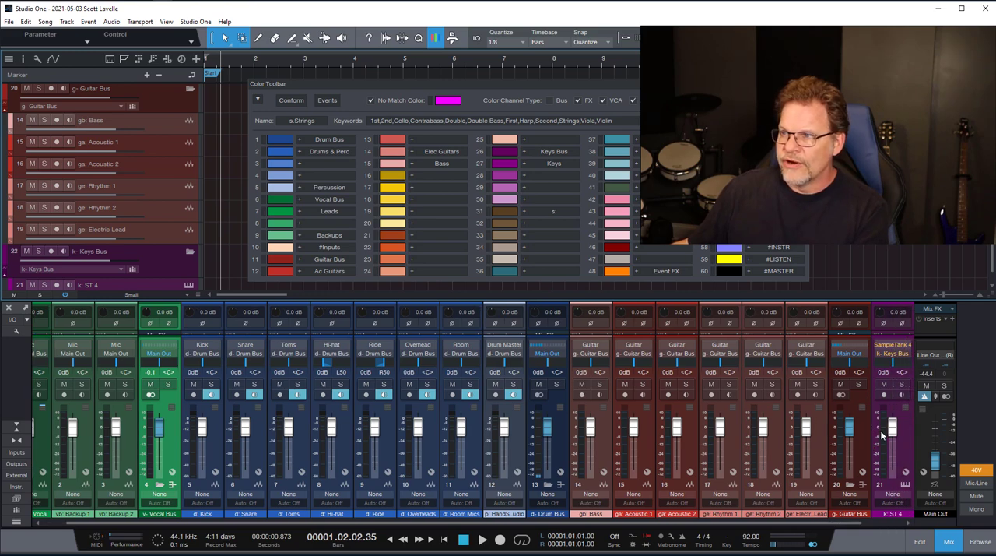
scroll(899, 436, right, 3)
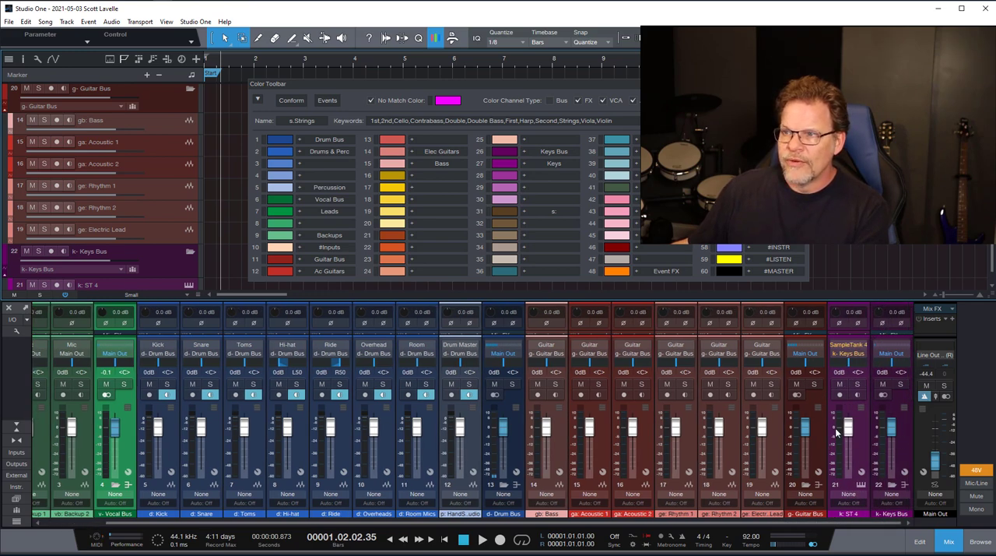
scroll(786, 430, left, 3)
scroll(786, 429, left, 2)
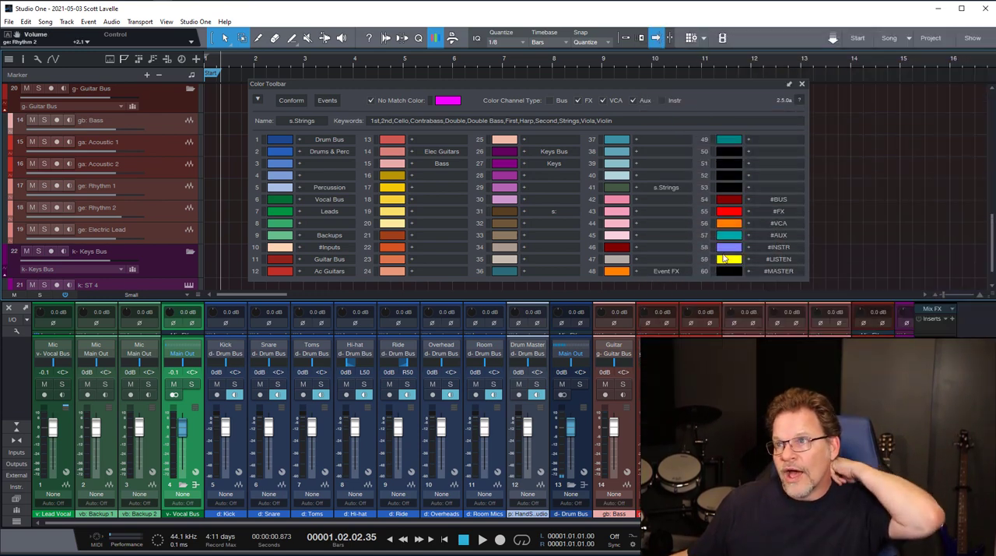
- Enable uniform coloring for Bus channels, try conforming the song's colors with it, and undo the conform
click(550, 100)
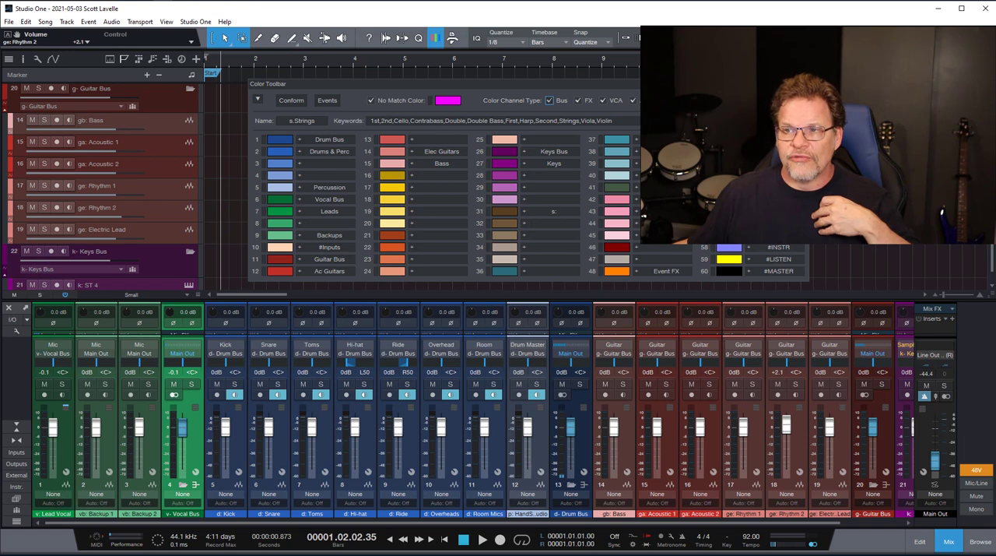
click(291, 101)
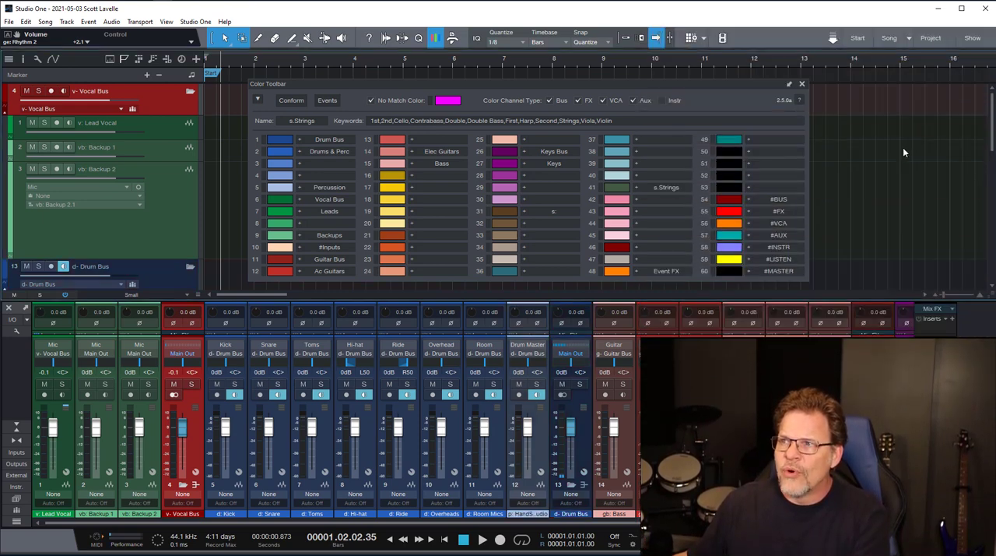
click(902, 147)
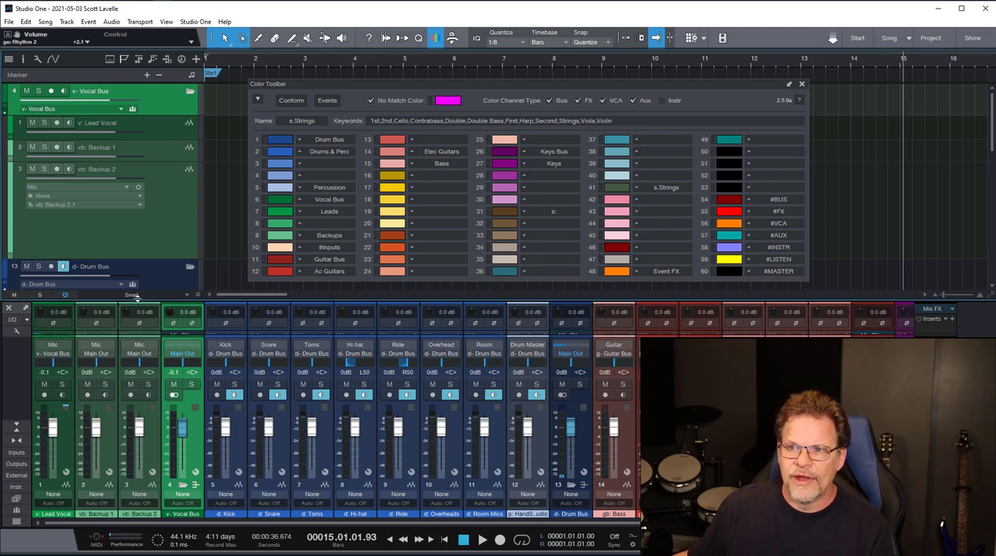
- Enlarge the mixer to show the sends and add a Fat Channel FX channel as a send on v- Vocal Bus
drag(139, 298, 135, 239)
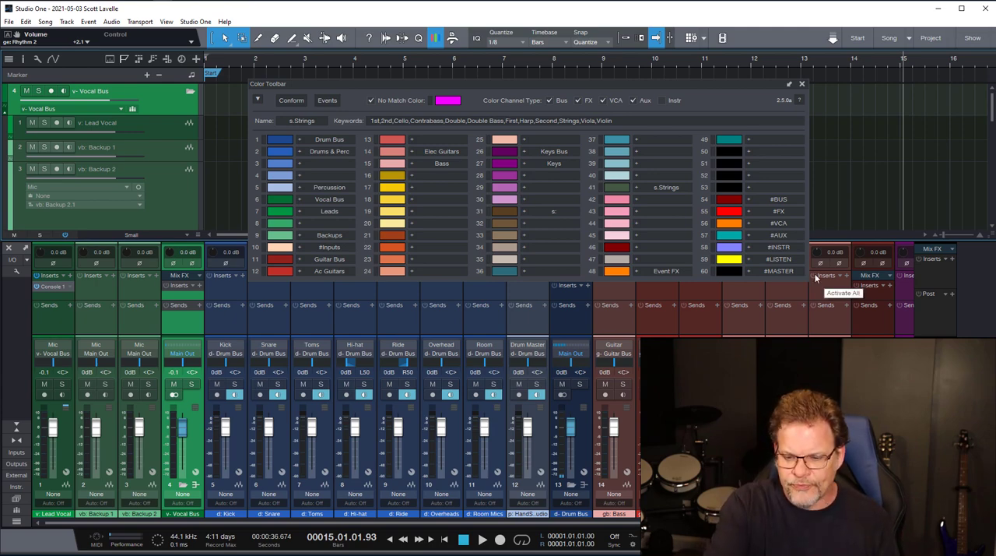
key(F5)
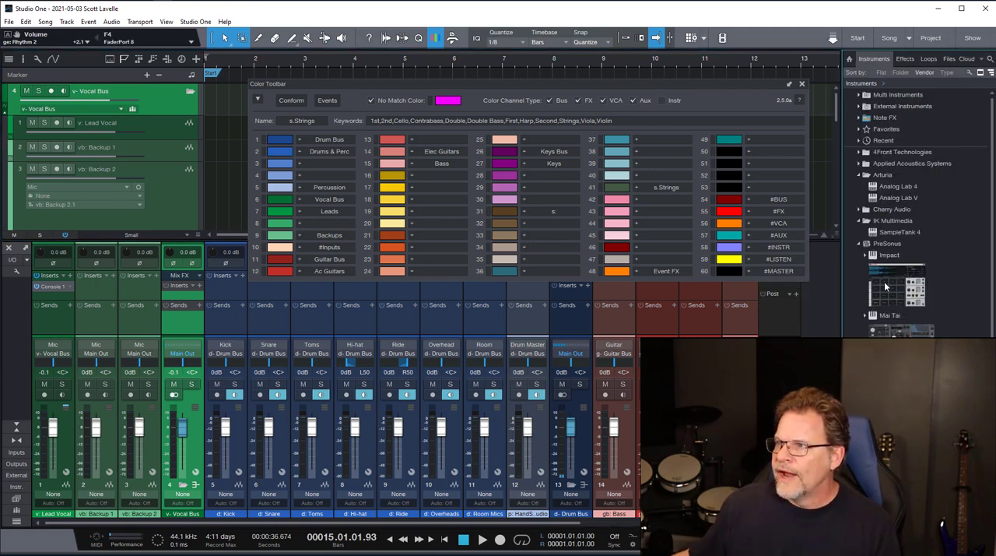
key(F6)
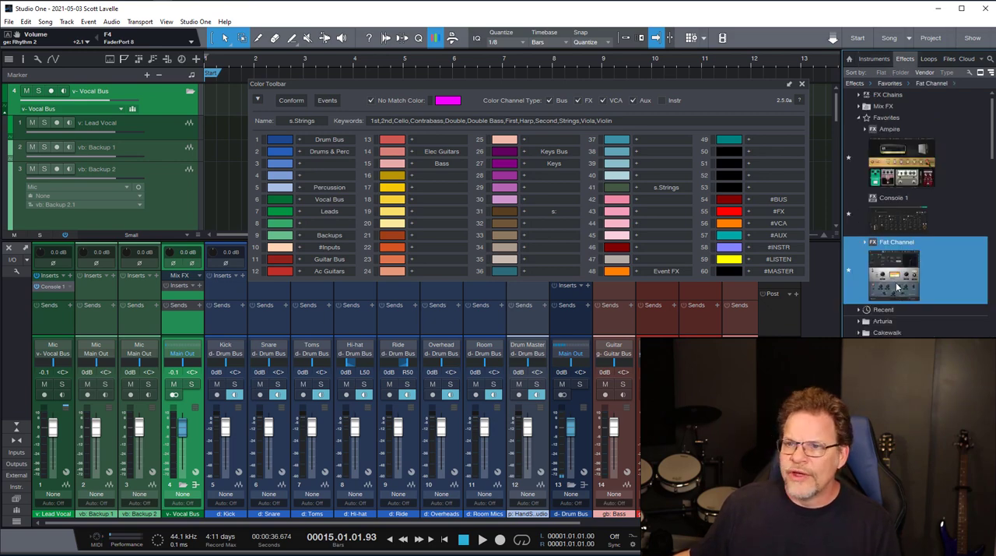
drag(897, 294, 185, 317)
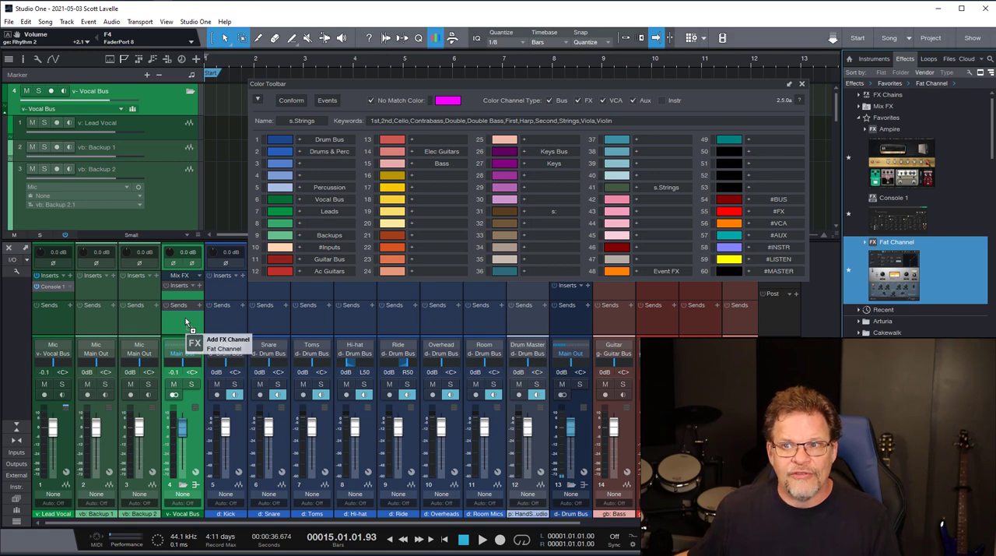
drag(186, 317, 185, 318)
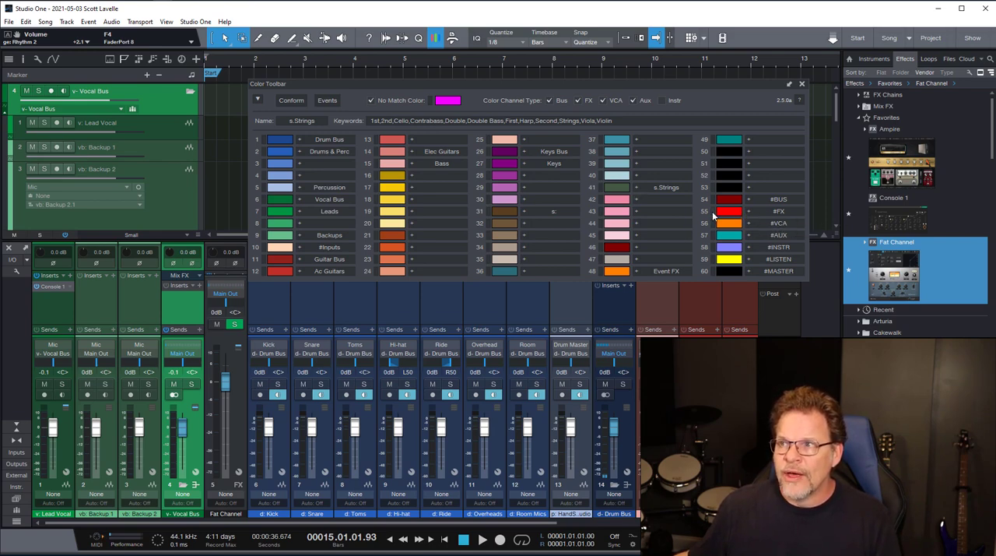
- Conform the song's colors to apply the #BUS and #FX channel type colors to the buses and Fat Channel
click(297, 103)
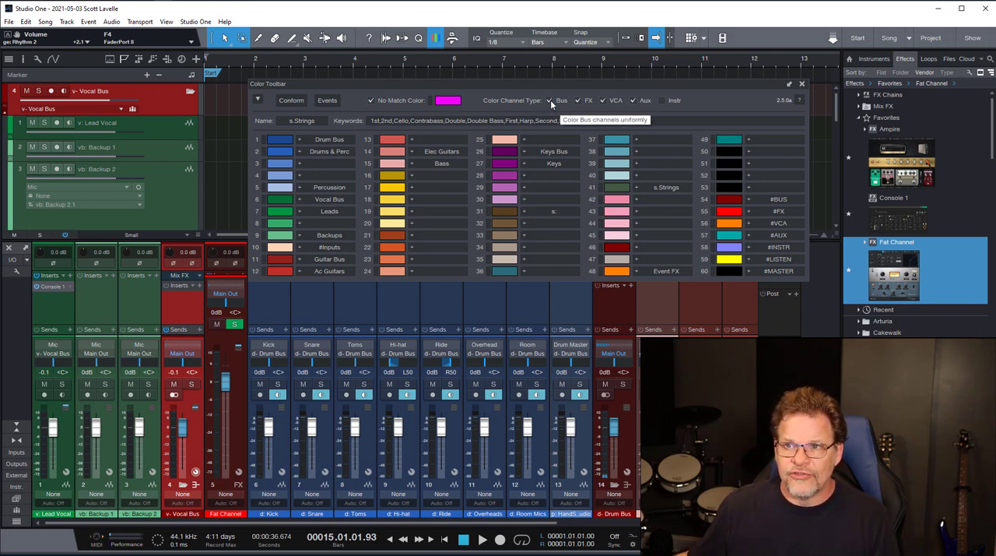
click(241, 161)
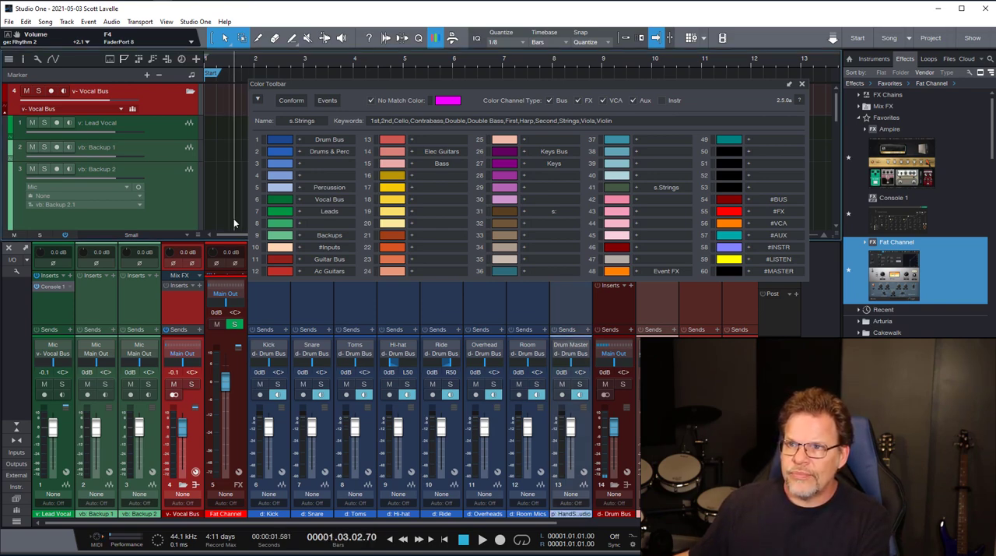
- Undo the color conform and the Fat Channel FX channel addition, and disable uniform coloring for Bus channels
key(ctrl+z)
key(ctrl+z)
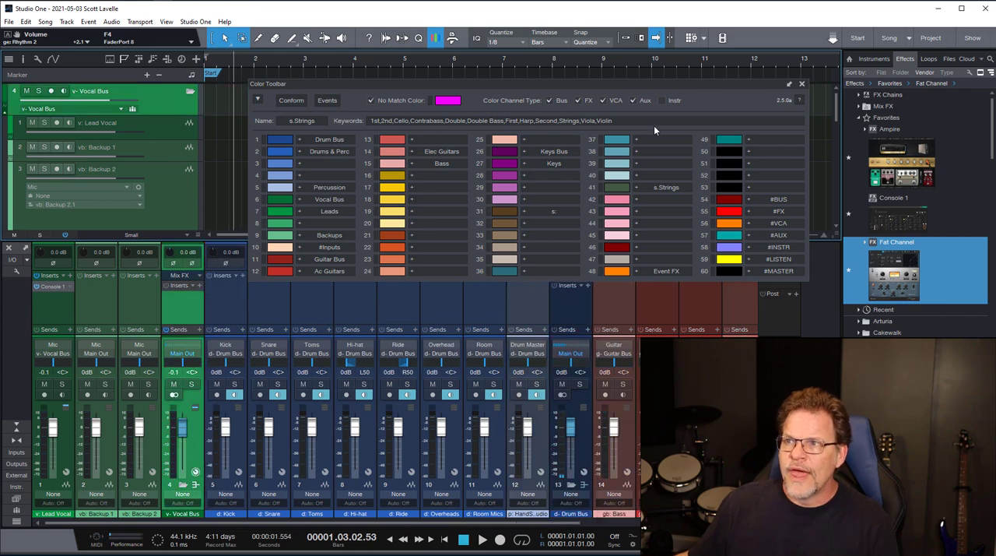
click(554, 101)
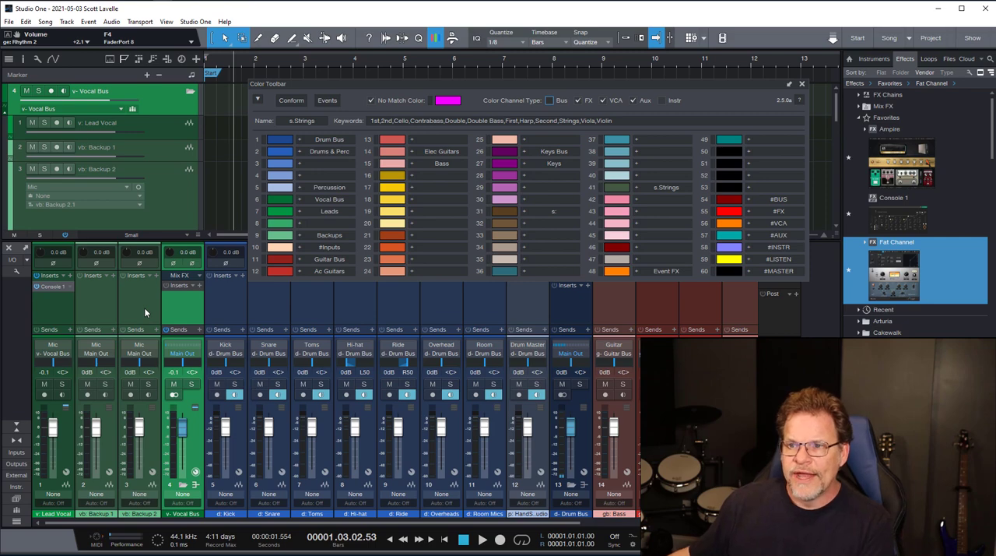
drag(898, 269, 175, 334)
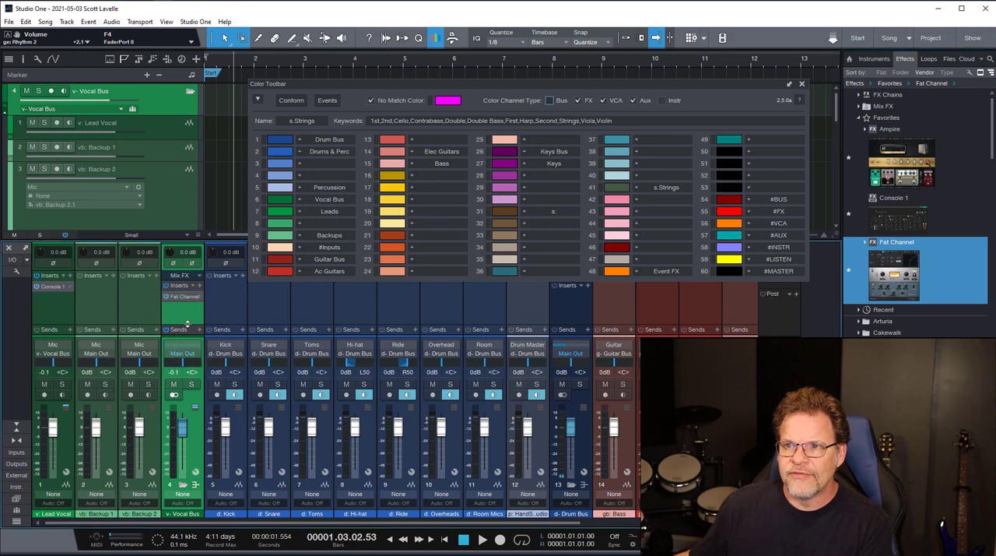
right_click(199, 299)
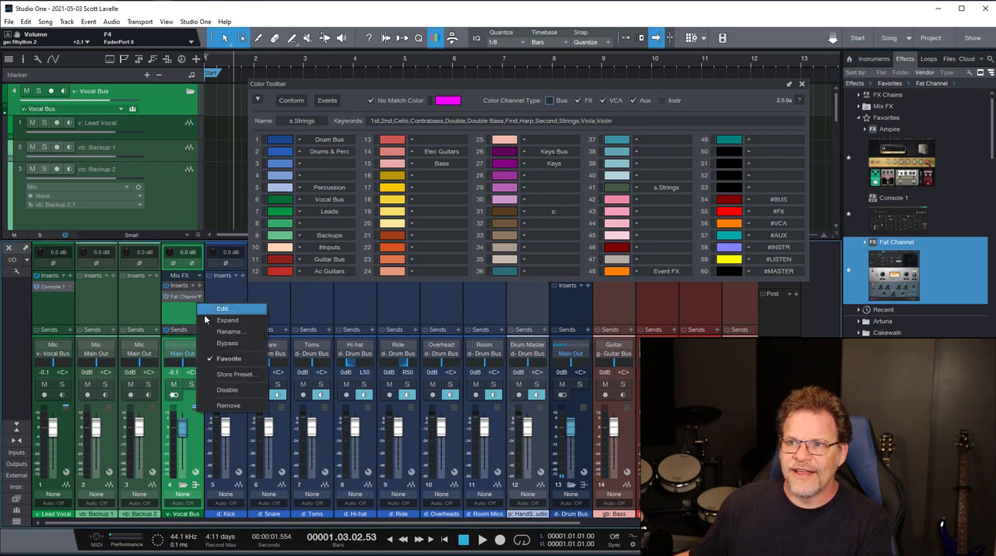
click(229, 406)
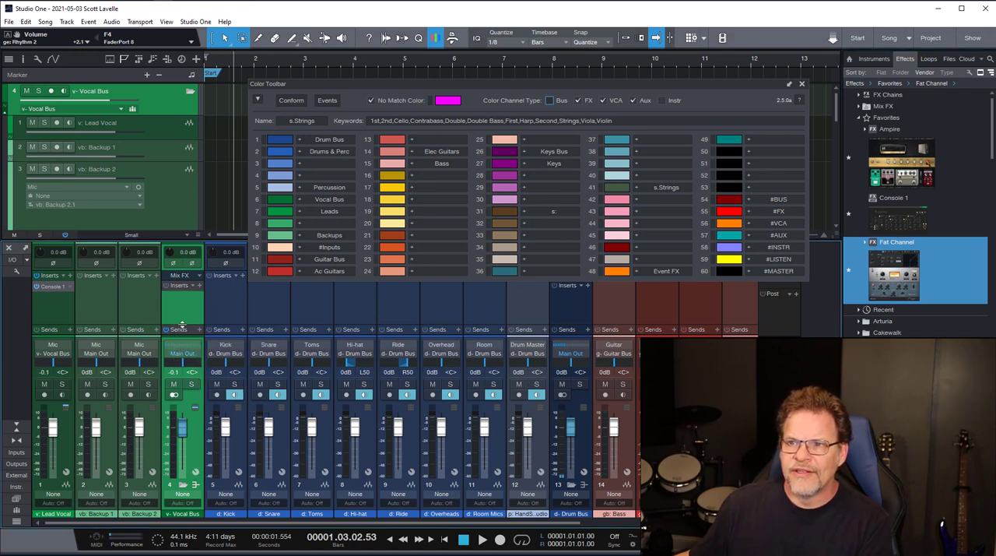
- Replace the empty send on v- Vocal Bus with a send to a new Fat Channel FX channel
drag(182, 326, 186, 296)
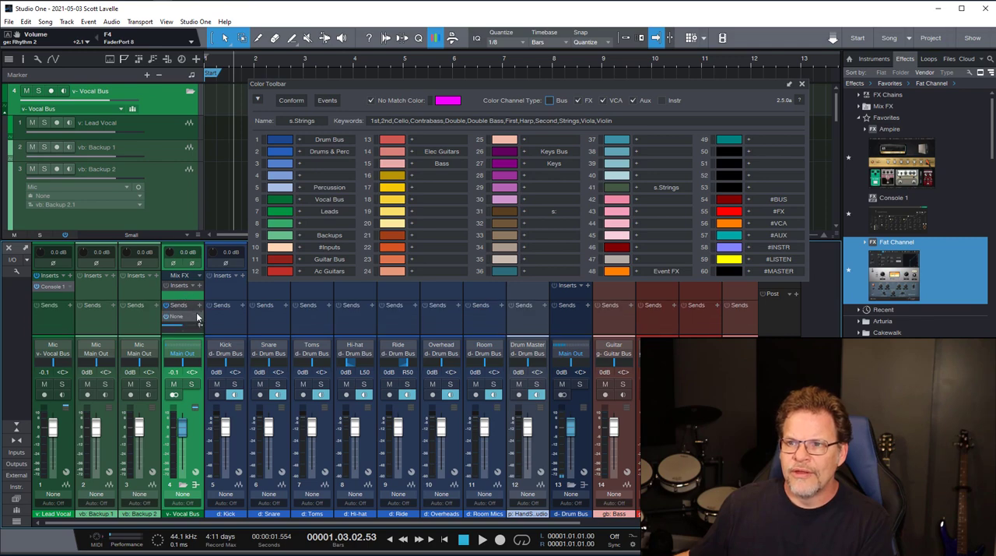
click(200, 318)
click(233, 395)
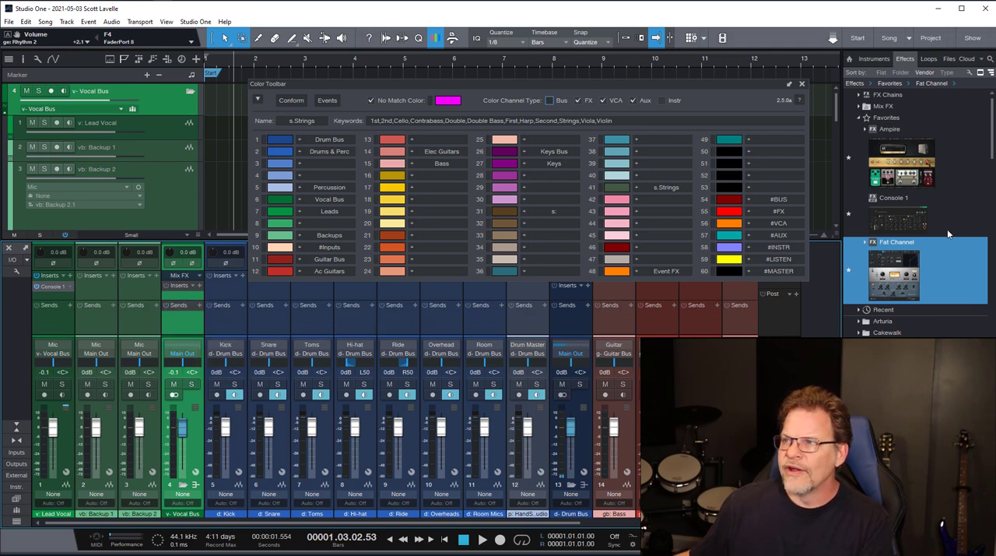
drag(902, 257, 175, 324)
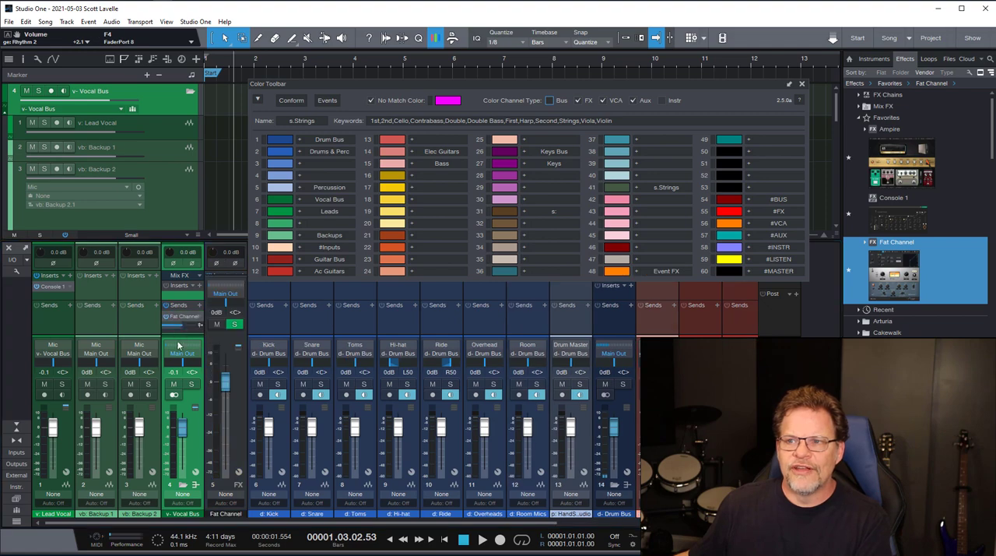
- Conform the song's colors to apply the #FX channel type color to the Fat Channel, with uniform Bus coloring off
click(240, 420)
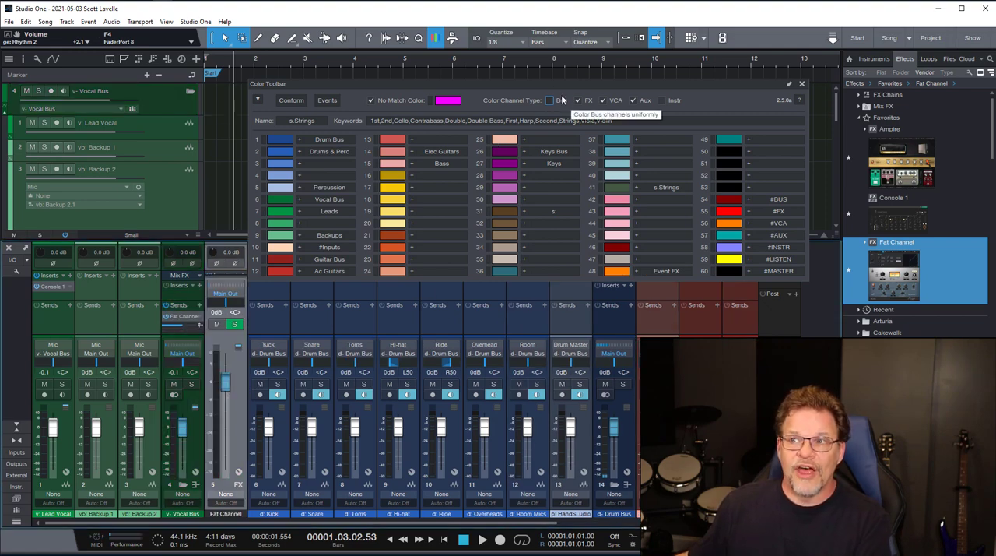
click(290, 101)
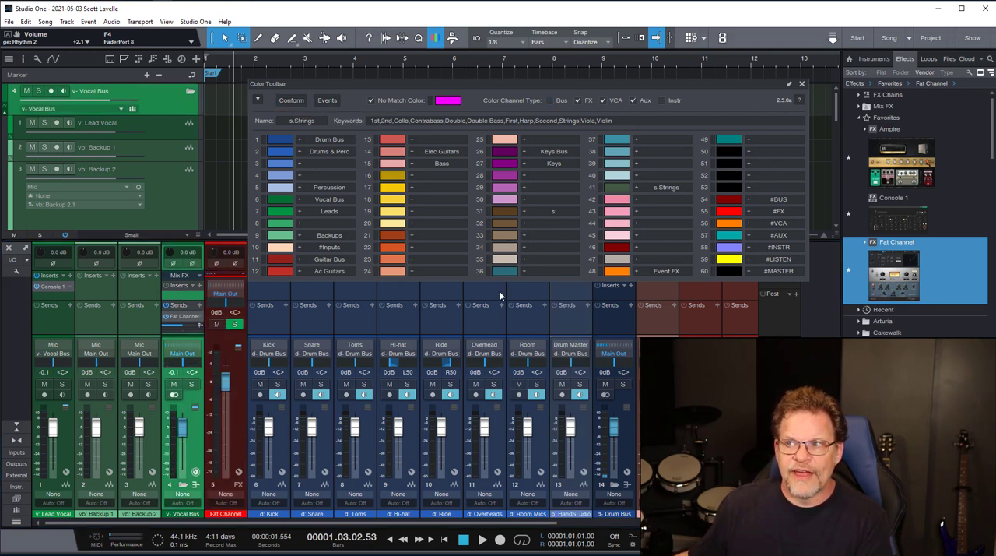